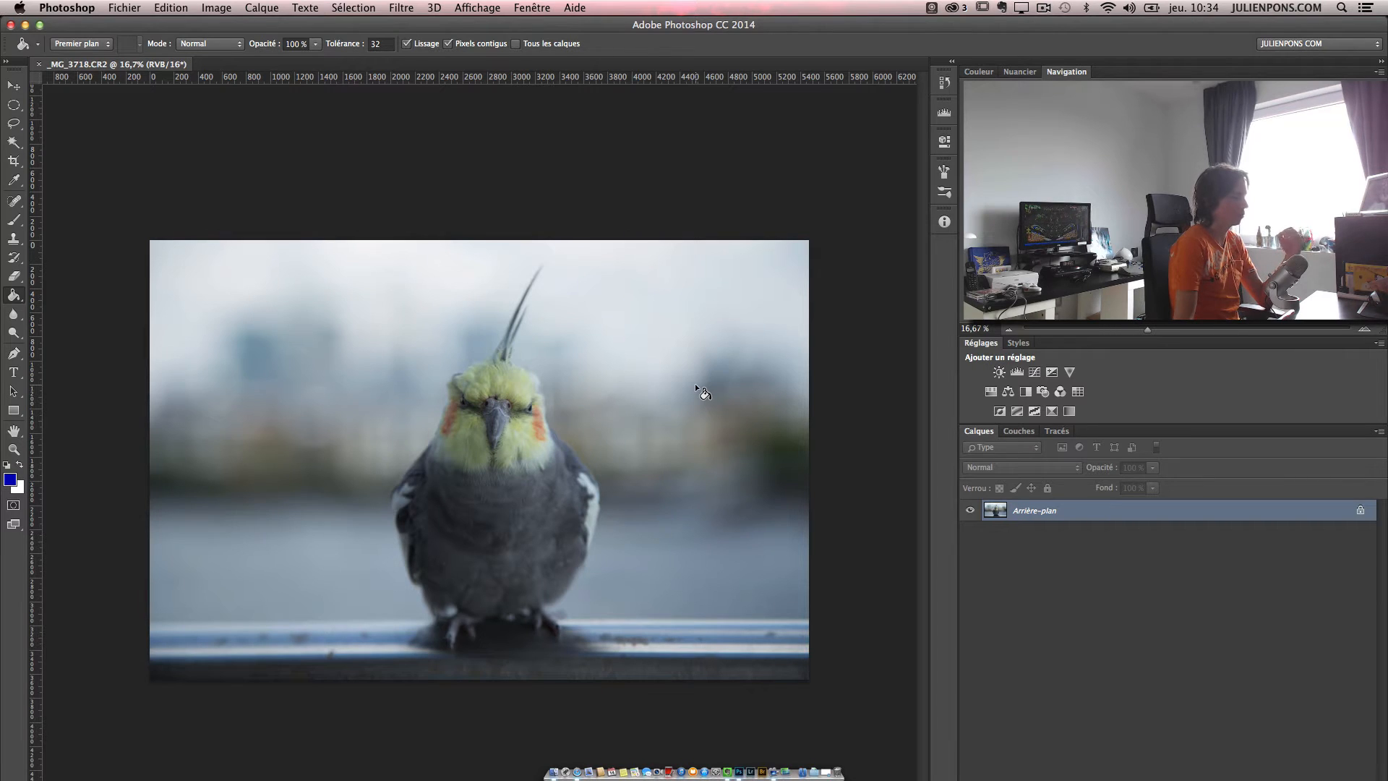
# Step: Add a Vibrance adjustment layer above the bird photo with vibrance +100 and saturation 0
pyautogui.click(1070, 372)
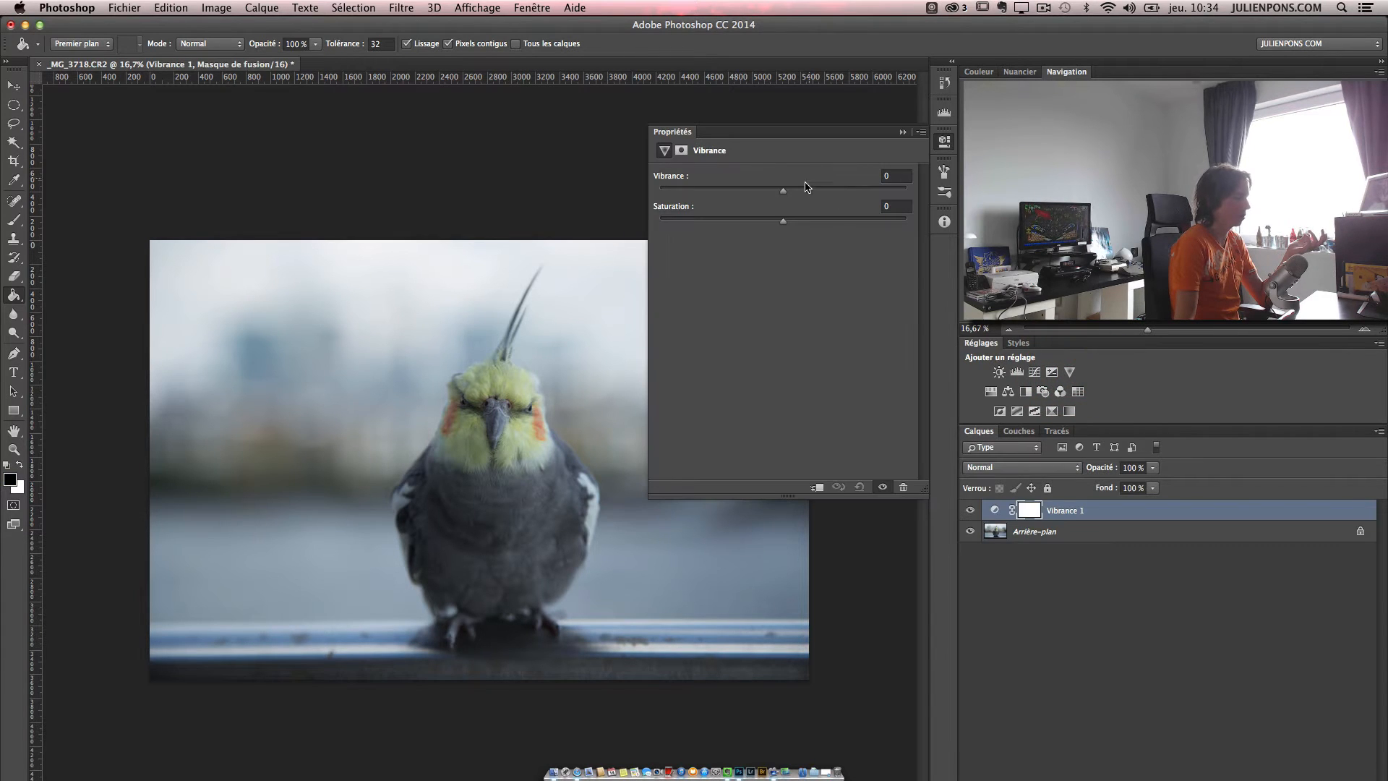
pyautogui.moveTo(783, 191); pyautogui.dragTo(879, 207)
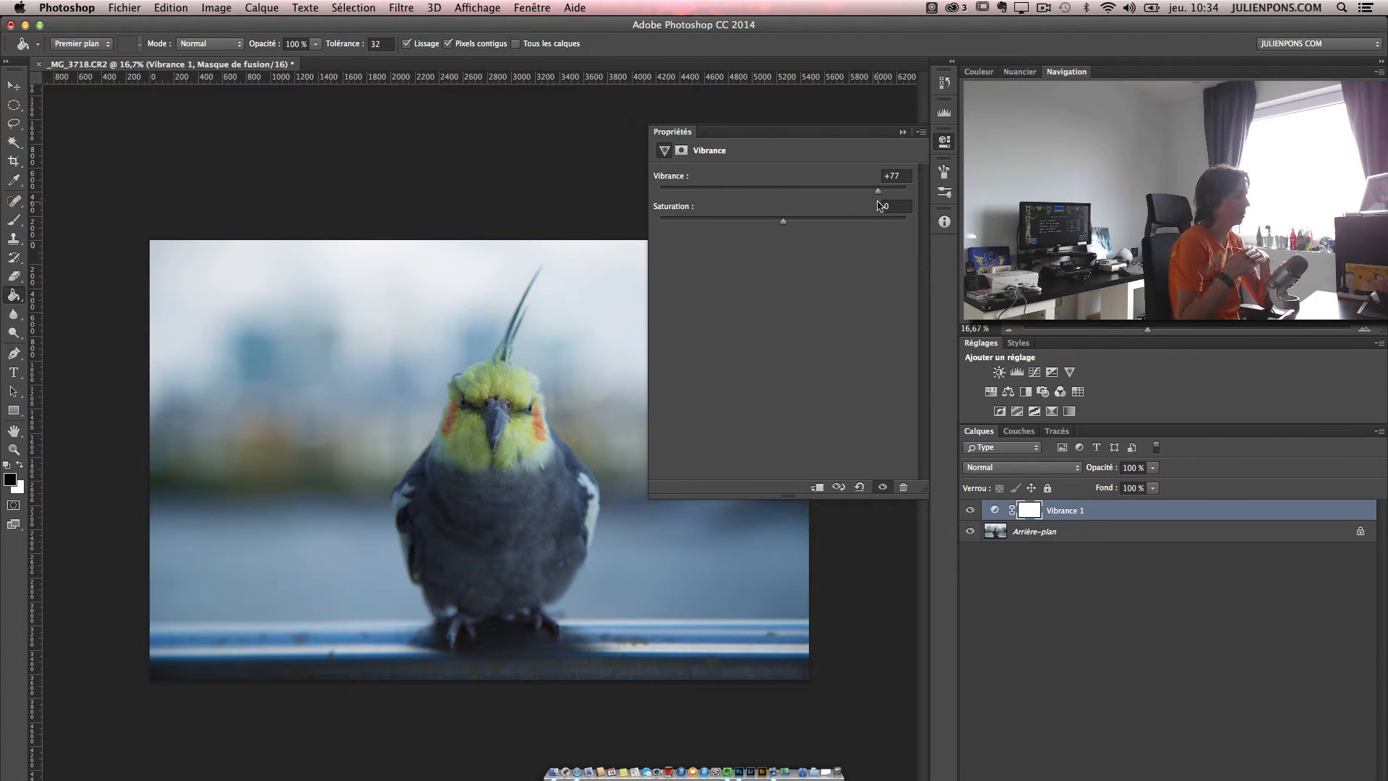
pyautogui.moveTo(878, 189); pyautogui.dragTo(940, 221)
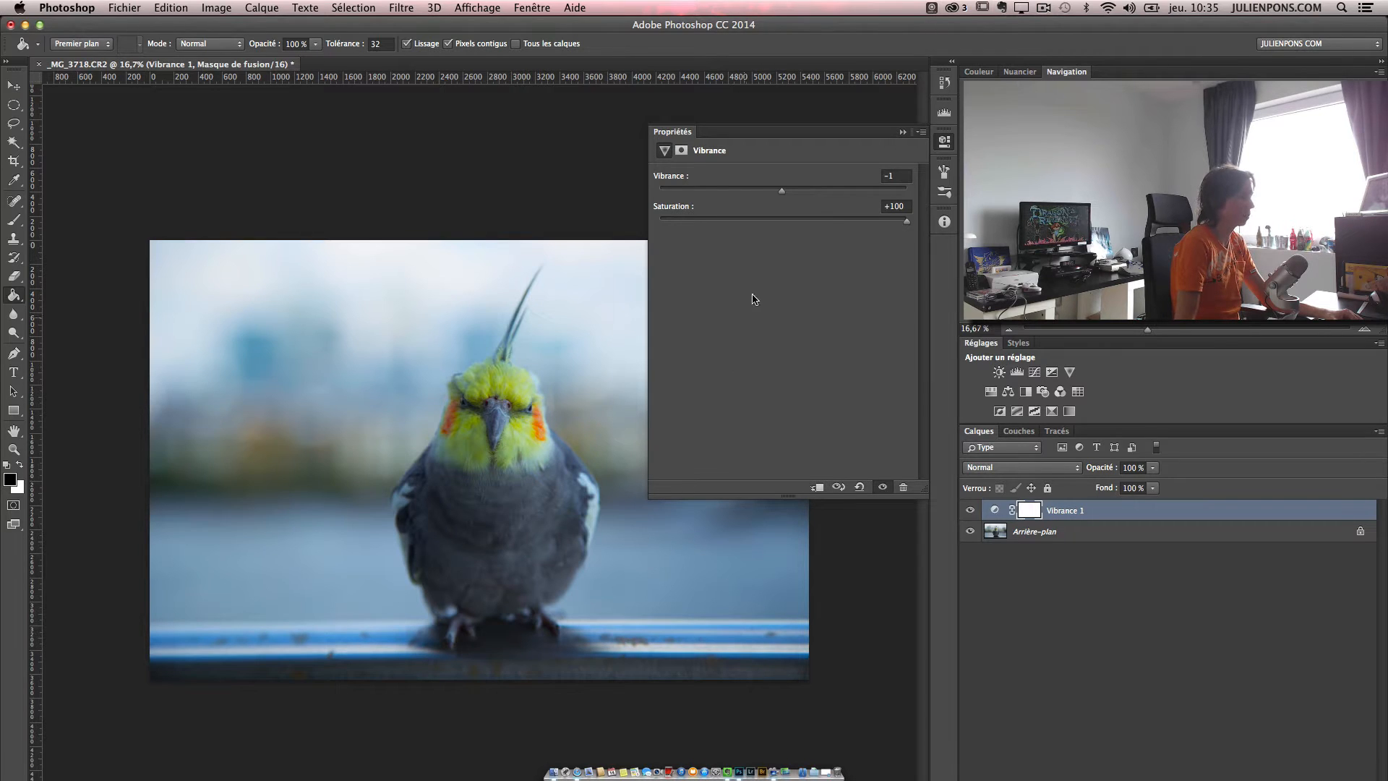
pyautogui.moveTo(906, 220); pyautogui.dragTo(783, 222)
pyautogui.click(907, 189)
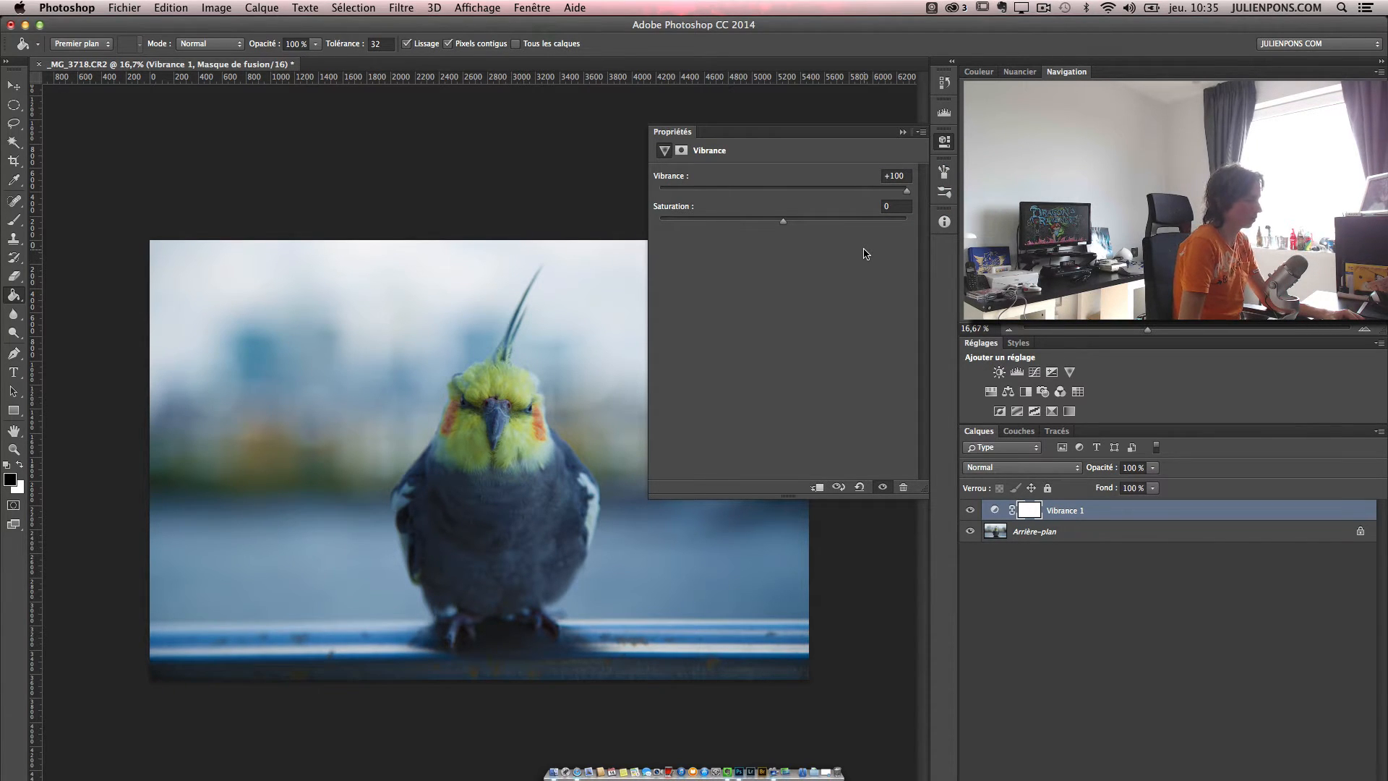
pyautogui.click(904, 131)
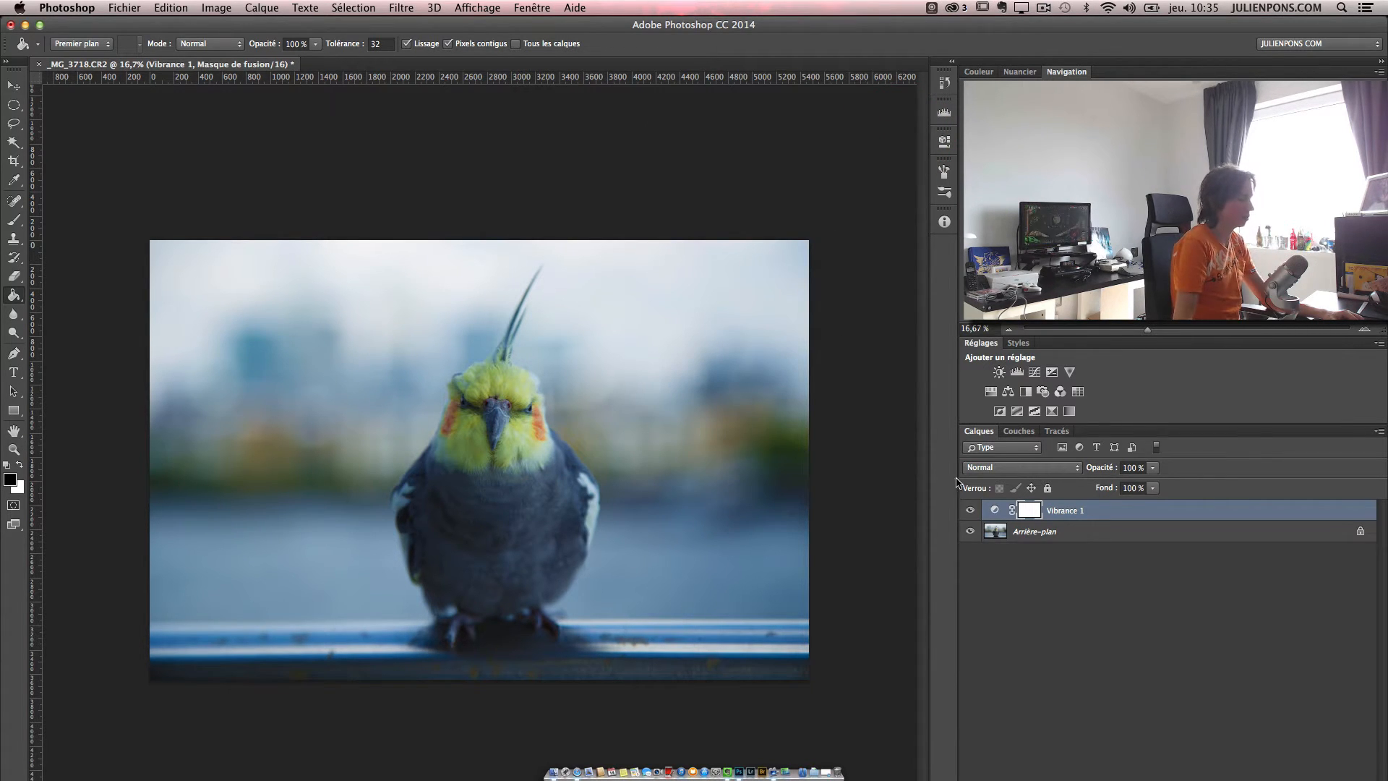
# Step: Compare the photo with and without the Vibrance adjustment
pyautogui.click(970, 511)
pyautogui.click(969, 512)
pyautogui.click(970, 512)
pyautogui.click(969, 512)
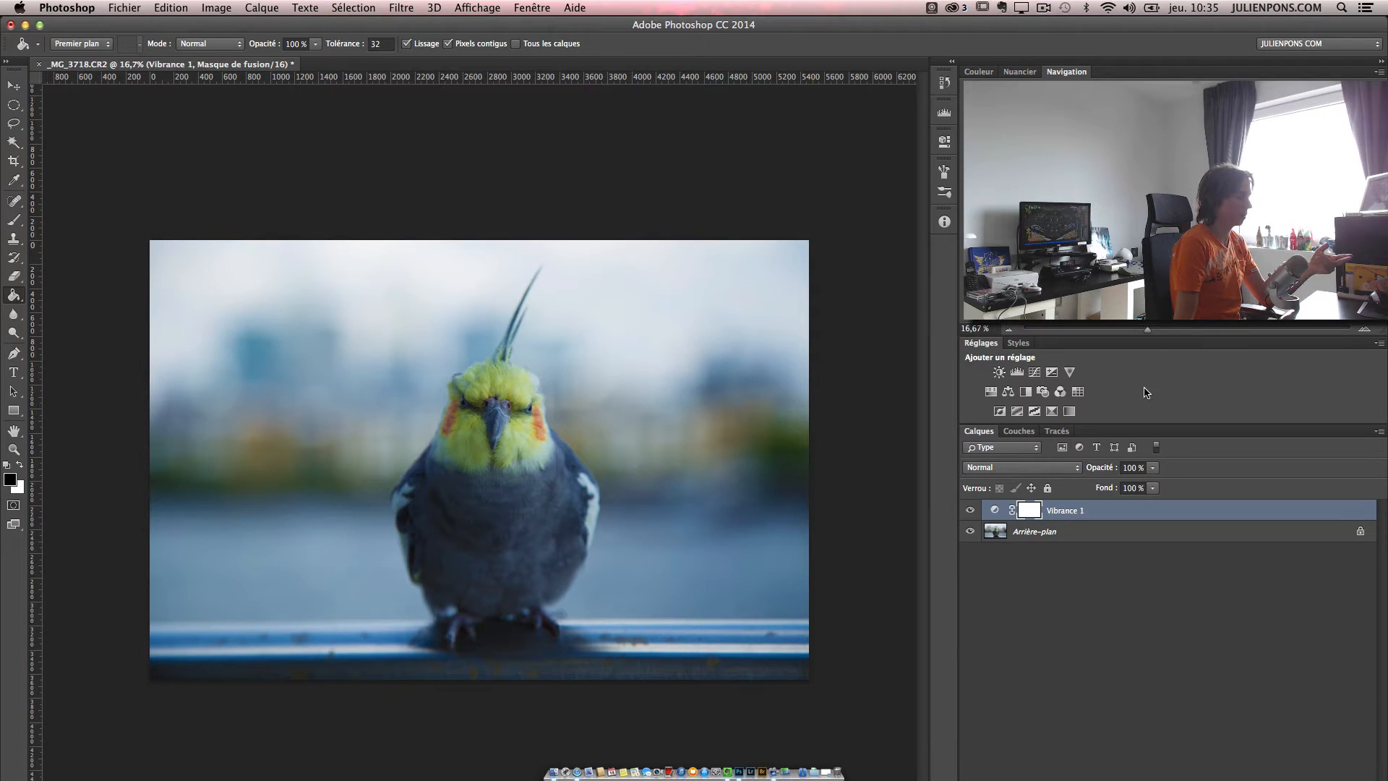
# Step: Add a Photo Filter adjustment layer using the Rouge filter at 62% density
pyautogui.click(1043, 391)
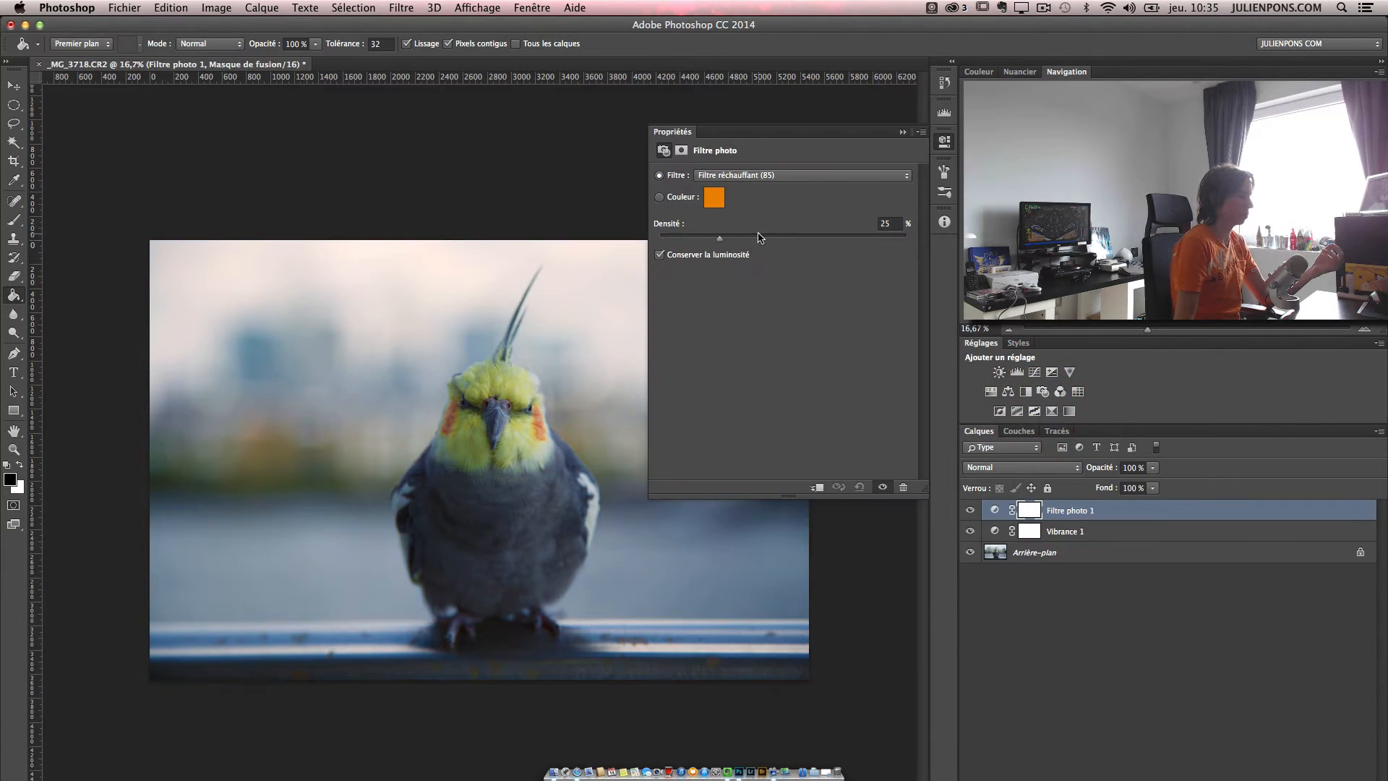
pyautogui.moveTo(722, 237); pyautogui.dragTo(833, 246)
pyautogui.click(781, 176)
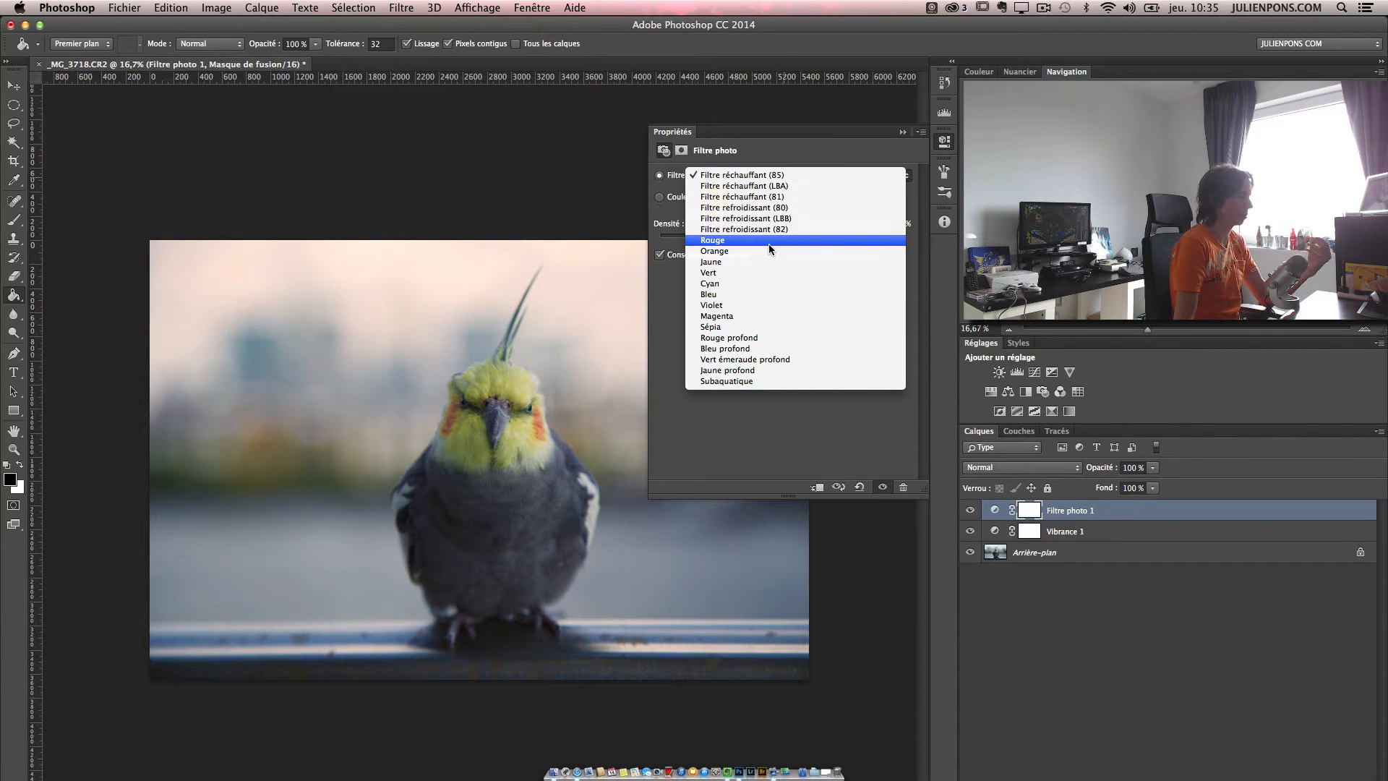
pyautogui.click(748, 294)
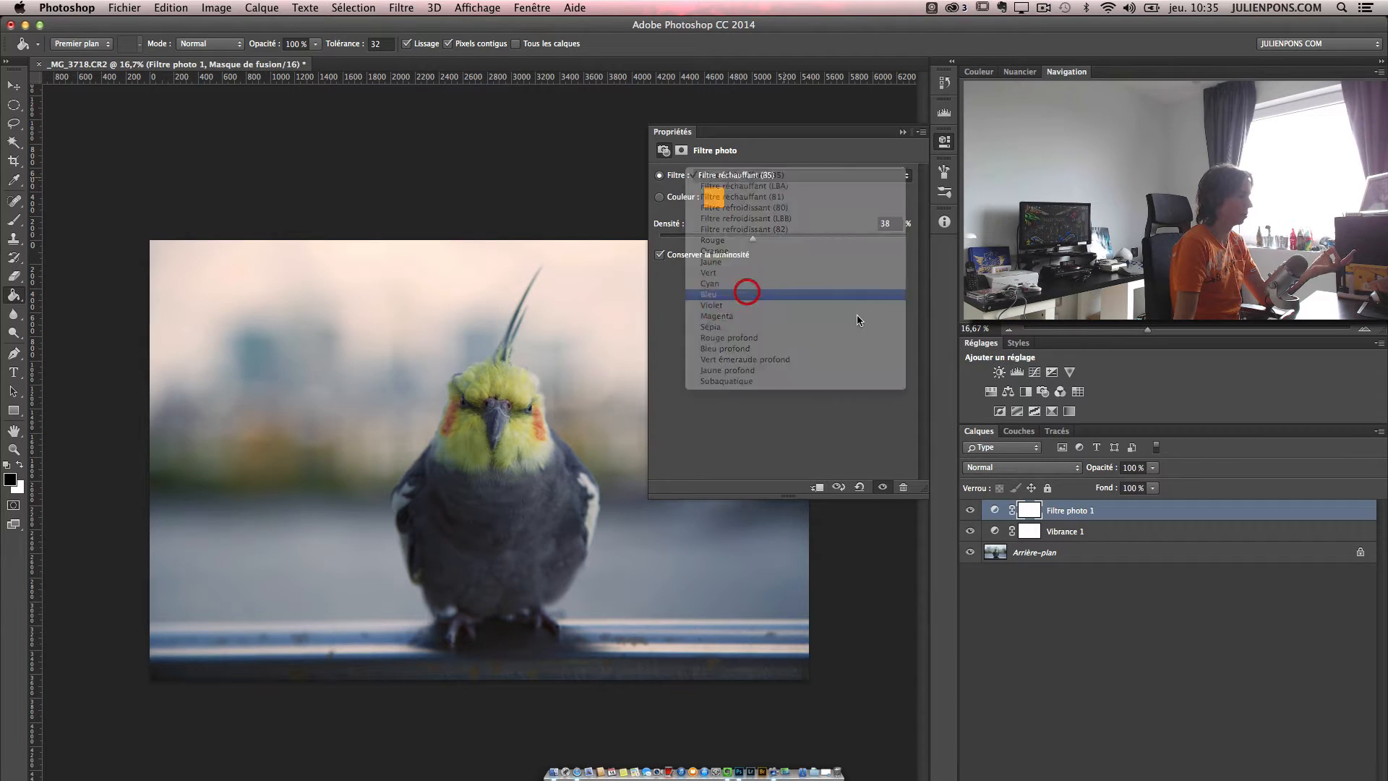
pyautogui.moveTo(783, 241)
pyautogui.mouseDown()
pyautogui.moveTo(841, 244)
pyautogui.moveTo(764, 243)
pyautogui.mouseUp()
pyautogui.click(757, 175)
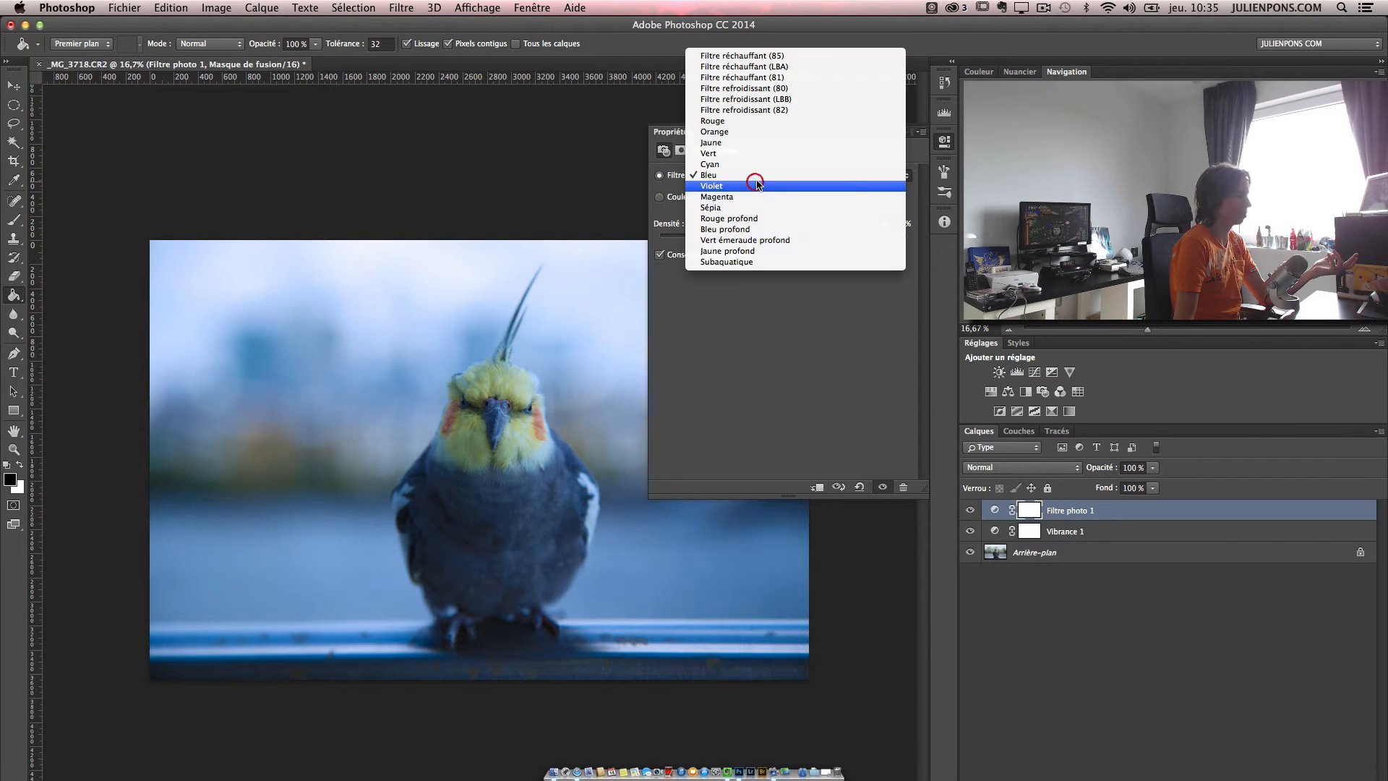
pyautogui.click(759, 121)
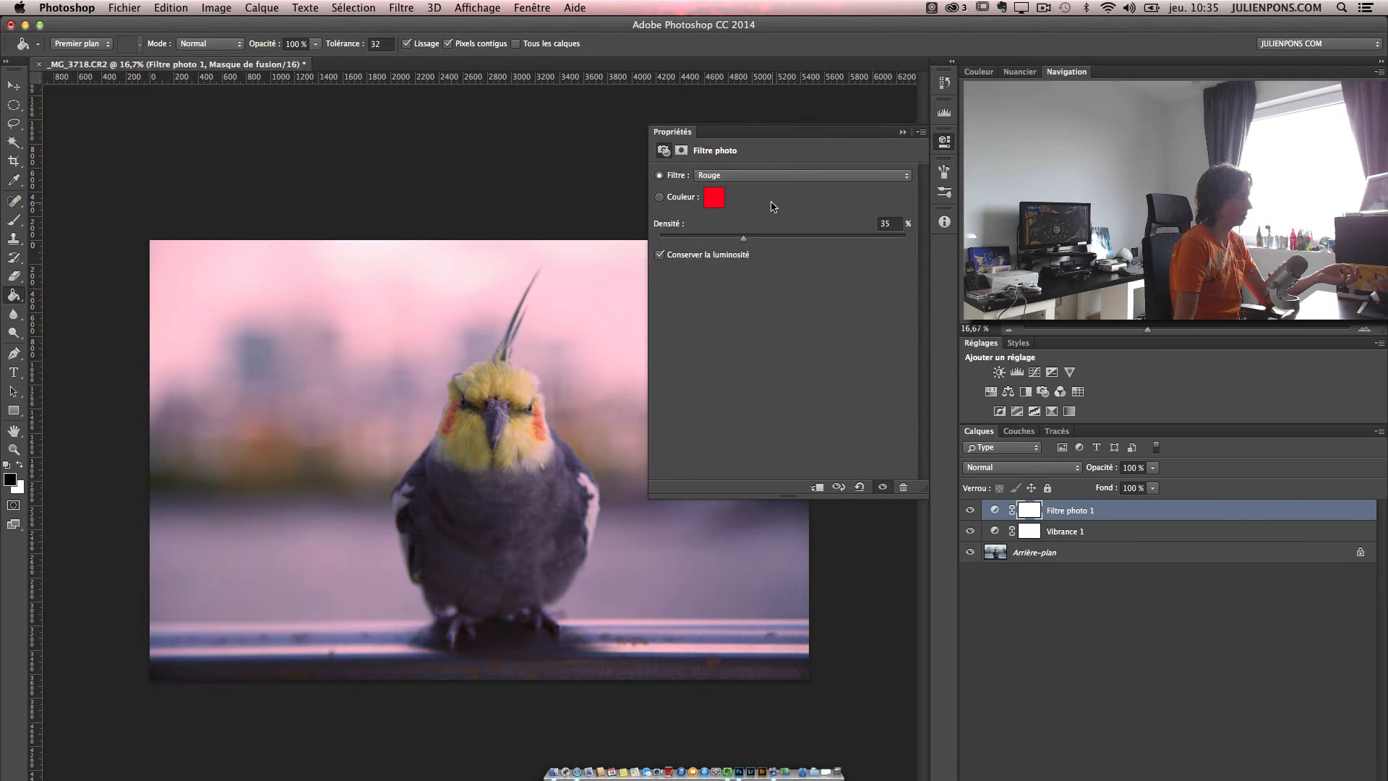
pyautogui.moveTo(793, 242)
pyautogui.mouseDown()
pyautogui.moveTo(821, 239)
pyautogui.moveTo(759, 238)
pyautogui.moveTo(812, 241)
pyautogui.mouseUp()
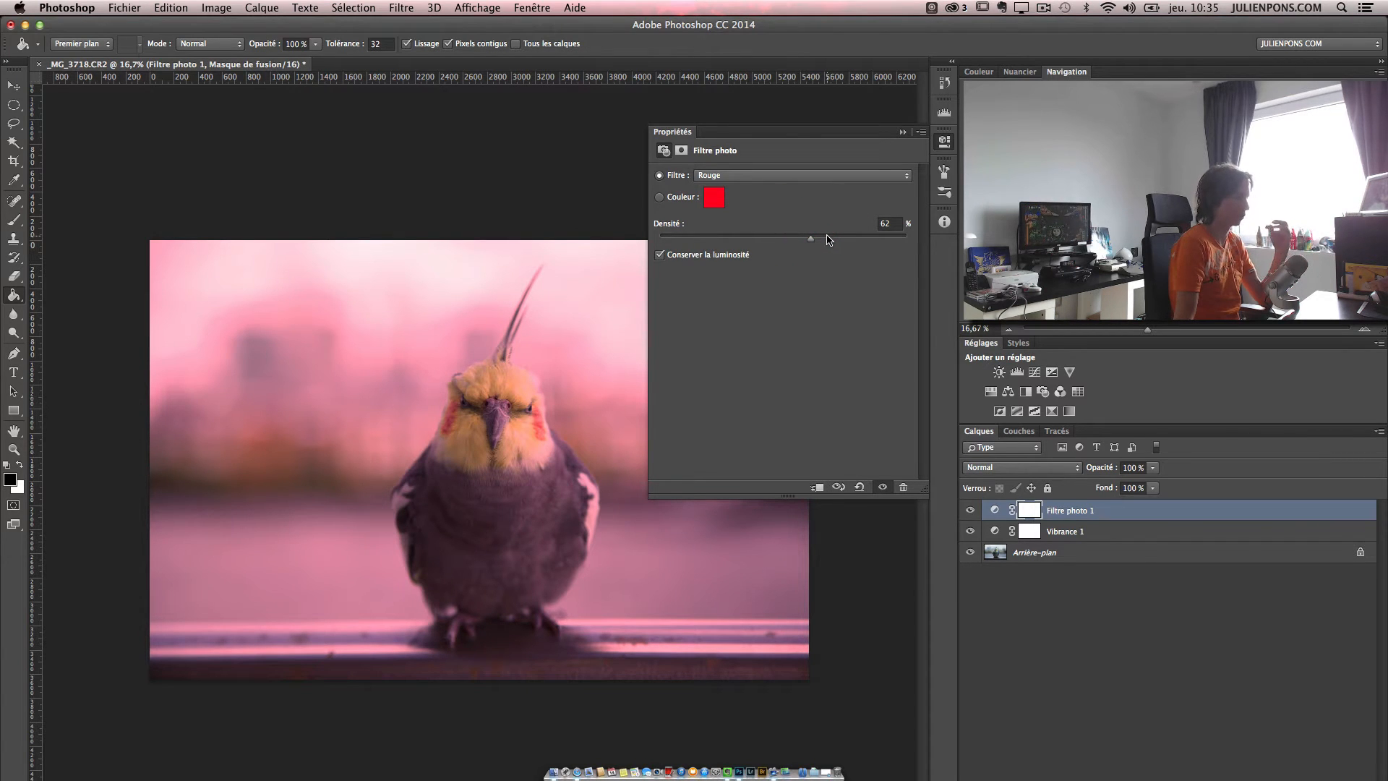
pyautogui.click(901, 132)
# Step: Set the red filter layer's blending mode to Produit and mask it out with a 3668 px black brush over the bird and lower scene
pyautogui.click(1075, 468)
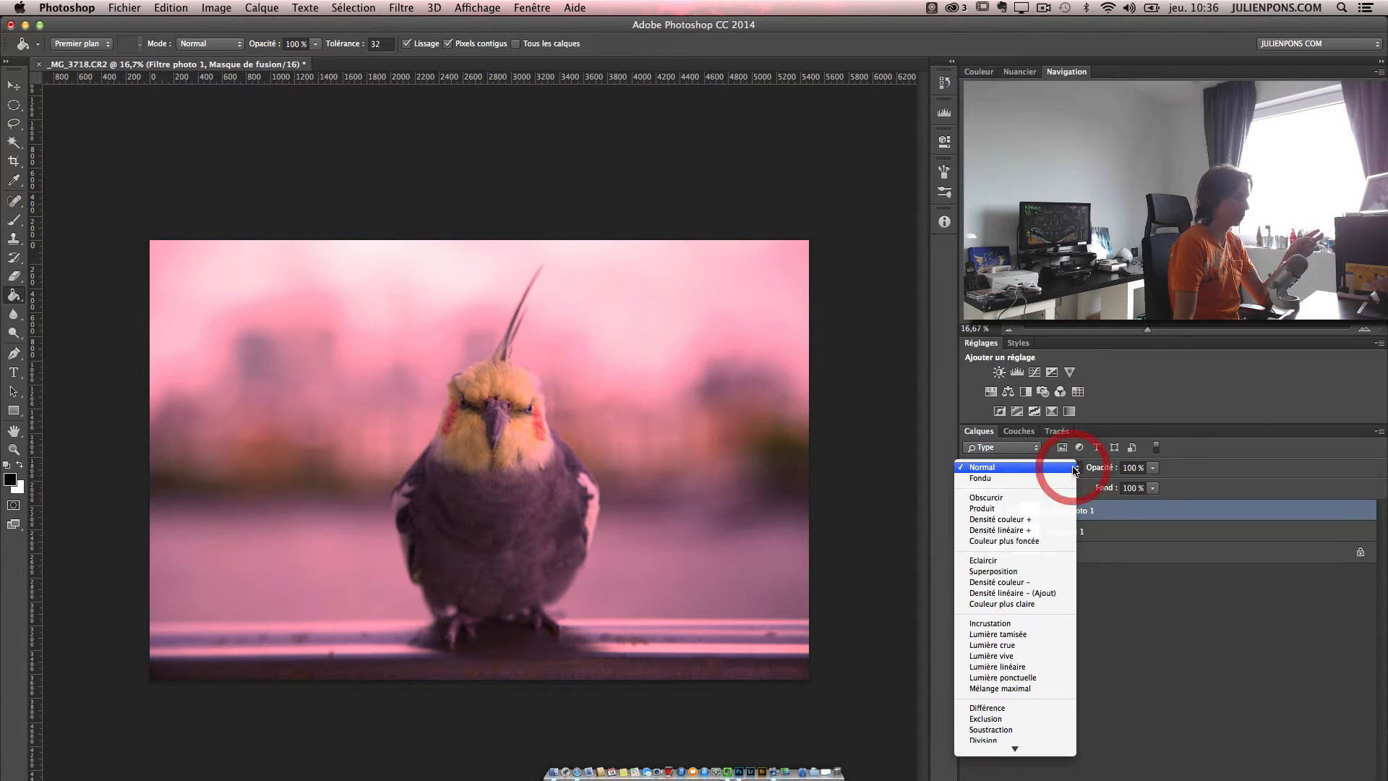
pyautogui.click(1061, 509)
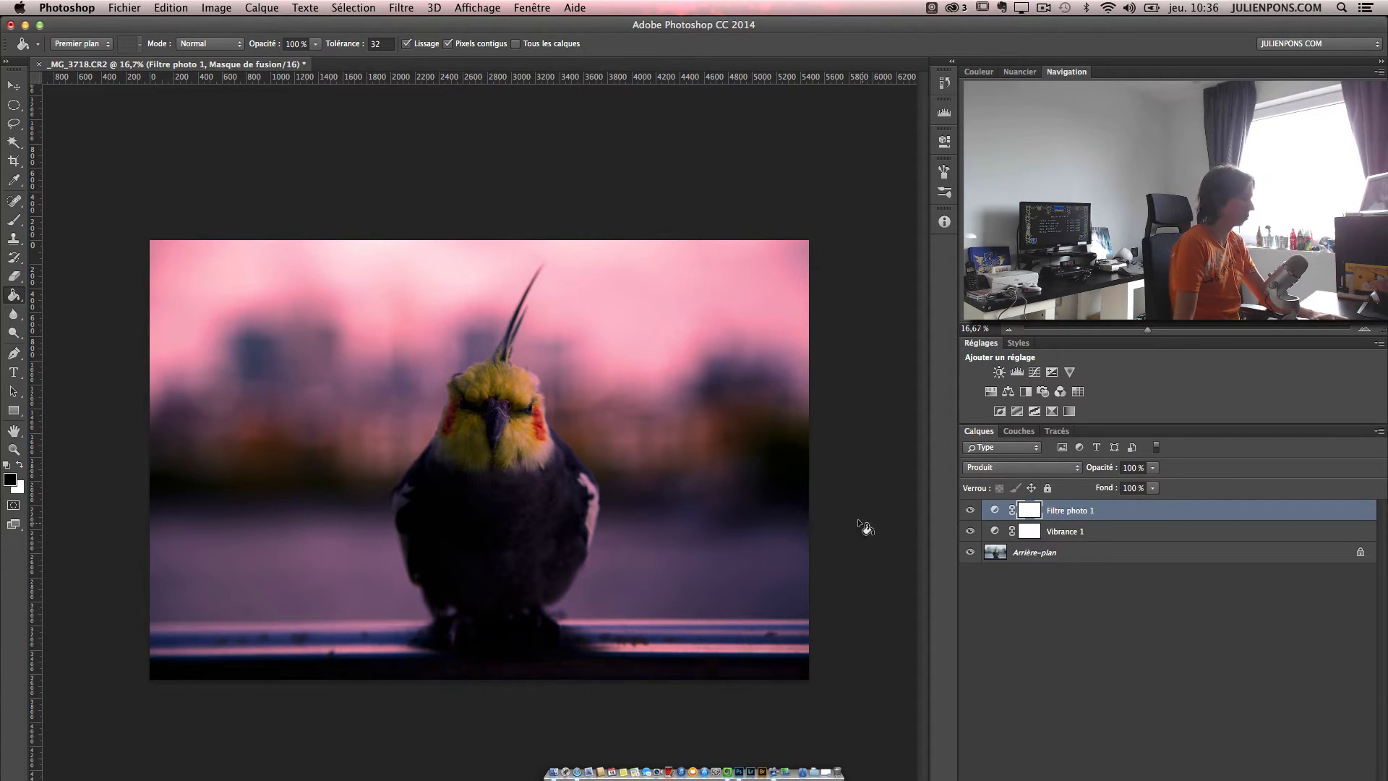
pyautogui.press('b')
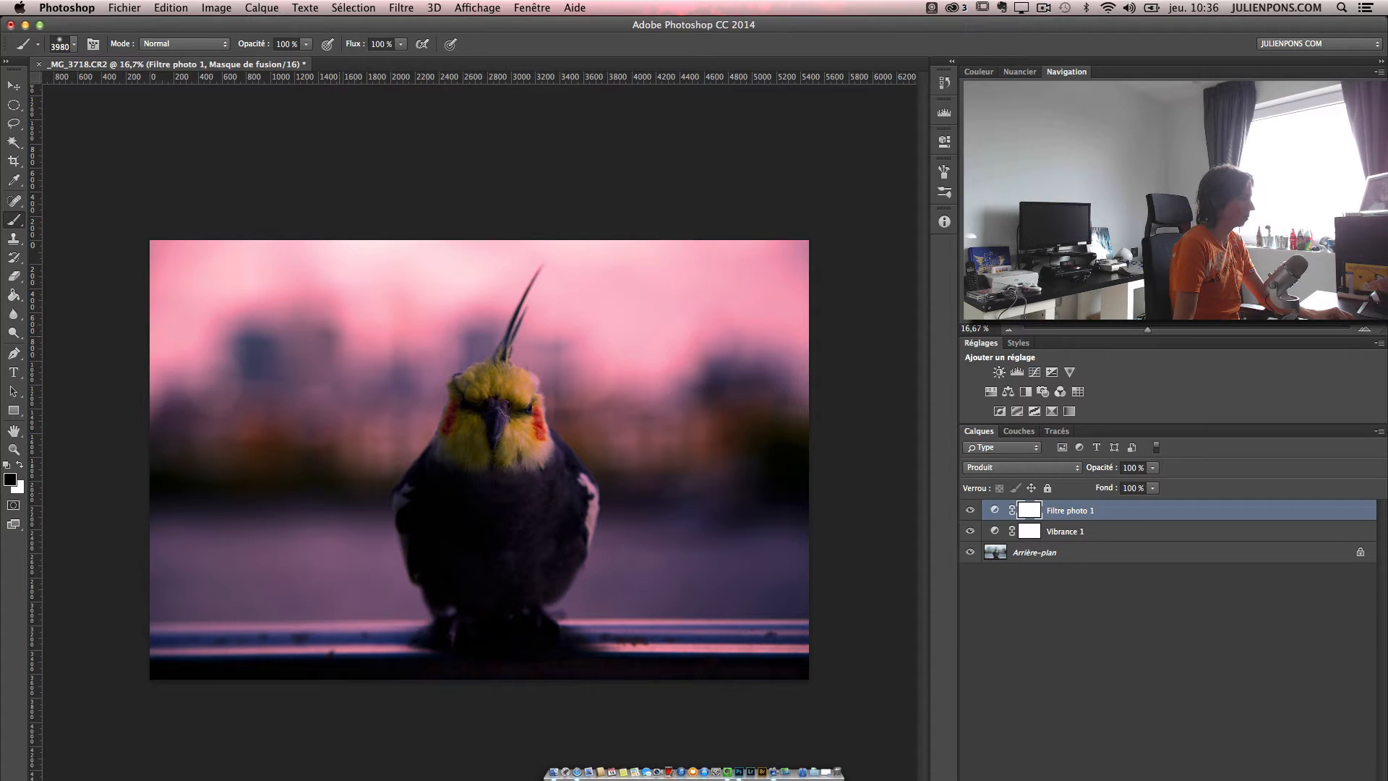
pyautogui.moveTo(486, 424)
pyautogui.mouseDown()
pyautogui.moveTo(368, 434)
pyautogui.moveTo(463, 438)
pyautogui.mouseUp()
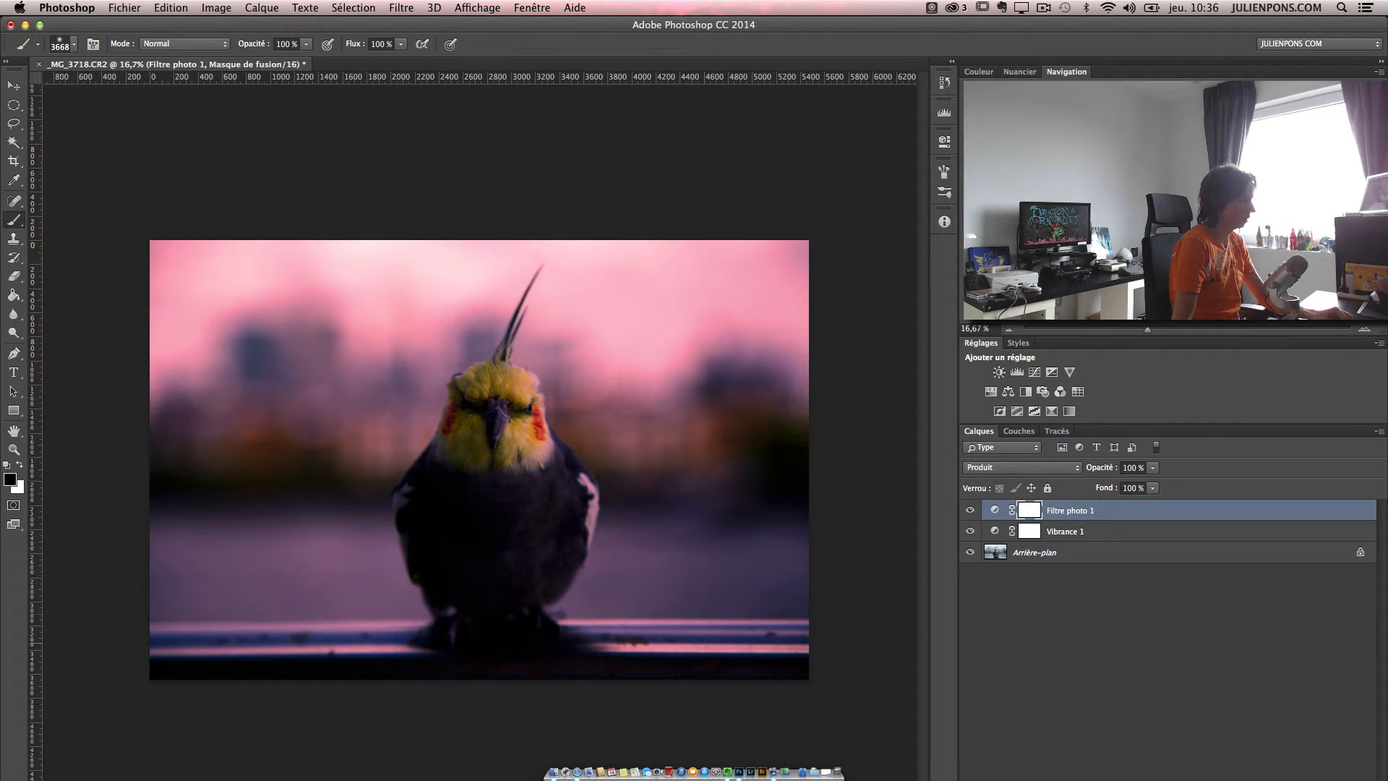
pyautogui.moveTo(723, 642); pyautogui.dragTo(390, 603)
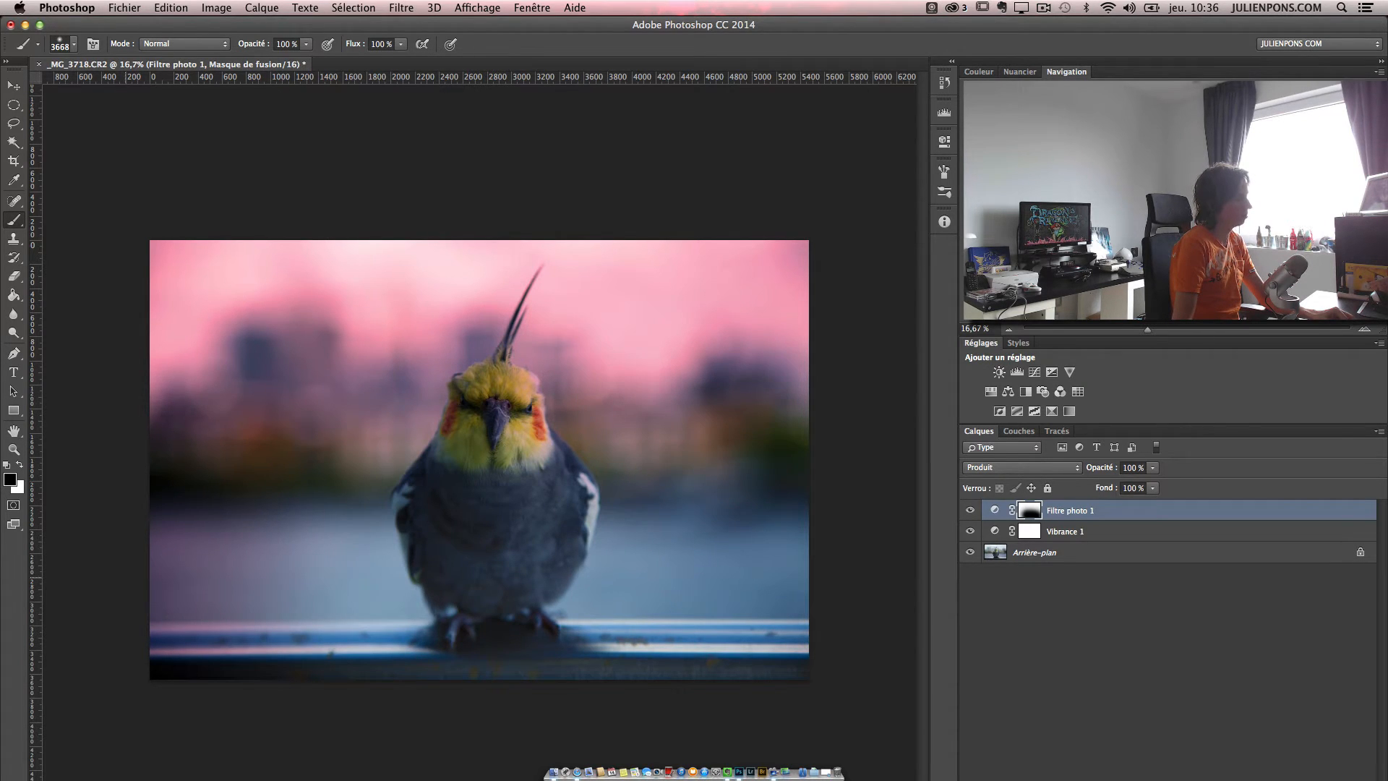
pyautogui.moveTo(163, 517)
pyautogui.mouseDown()
pyautogui.moveTo(354, 488)
pyautogui.moveTo(781, 517)
pyautogui.mouseUp()
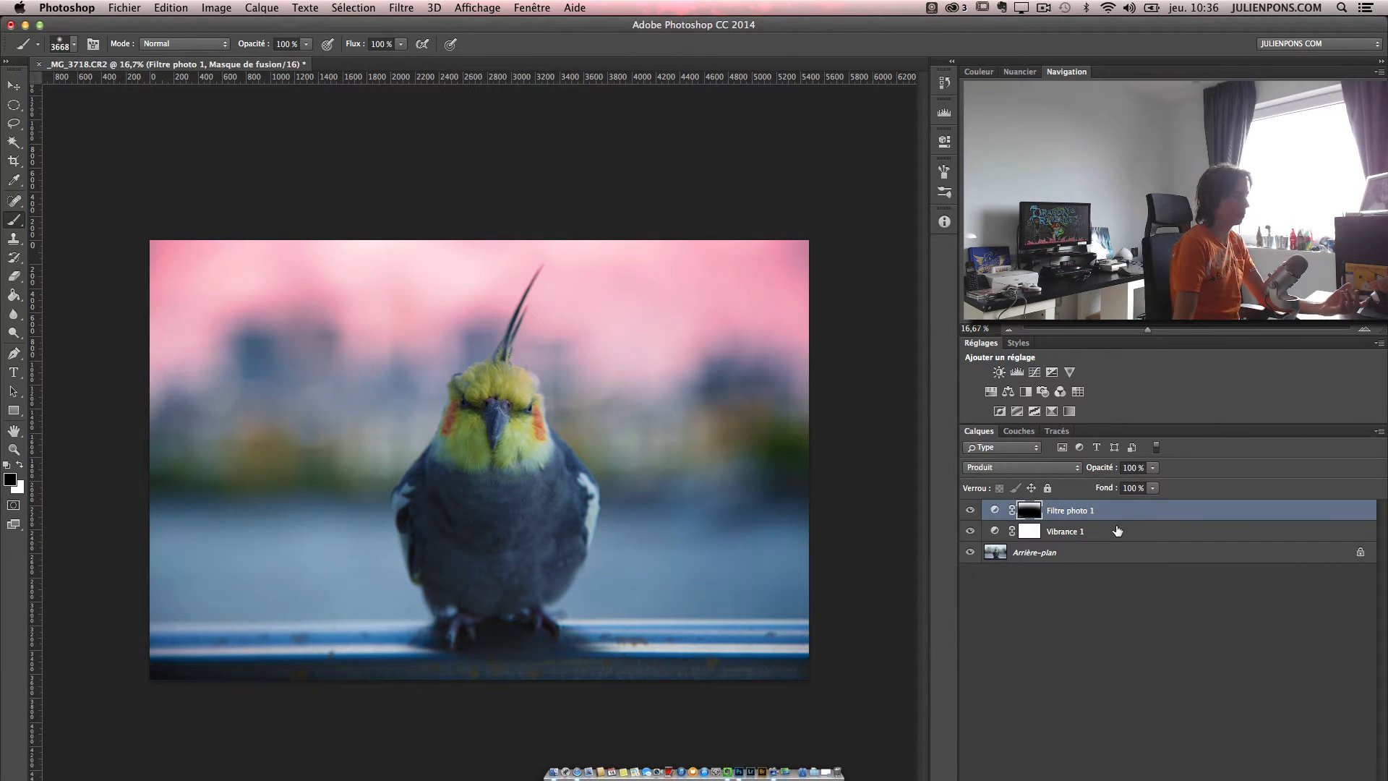
# Step: Add a second Photo Filter adjustment layer with the custom green colour 00cc8b at 53% density
pyautogui.click(1043, 390)
pyautogui.click(724, 194)
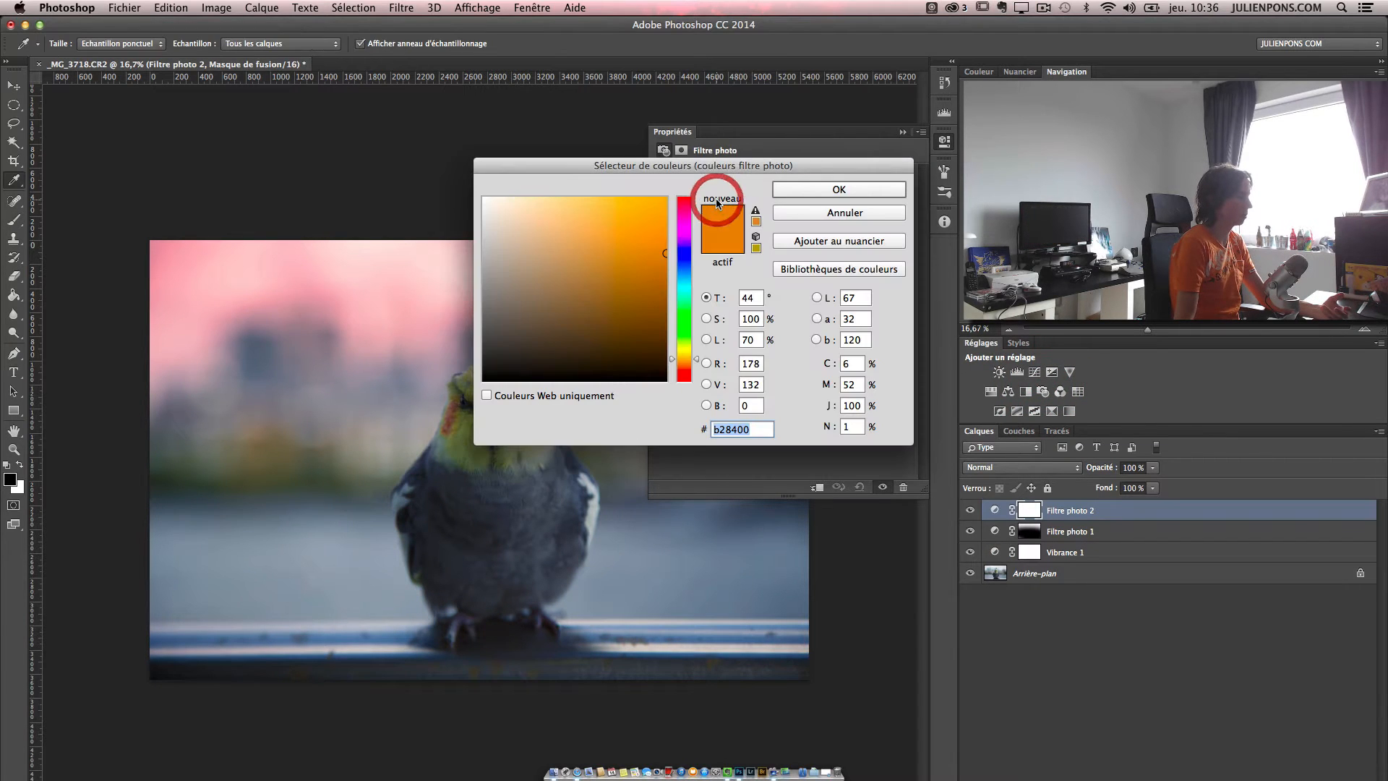
pyautogui.click(683, 289)
pyautogui.moveTo(683, 288); pyautogui.dragTo(684, 300)
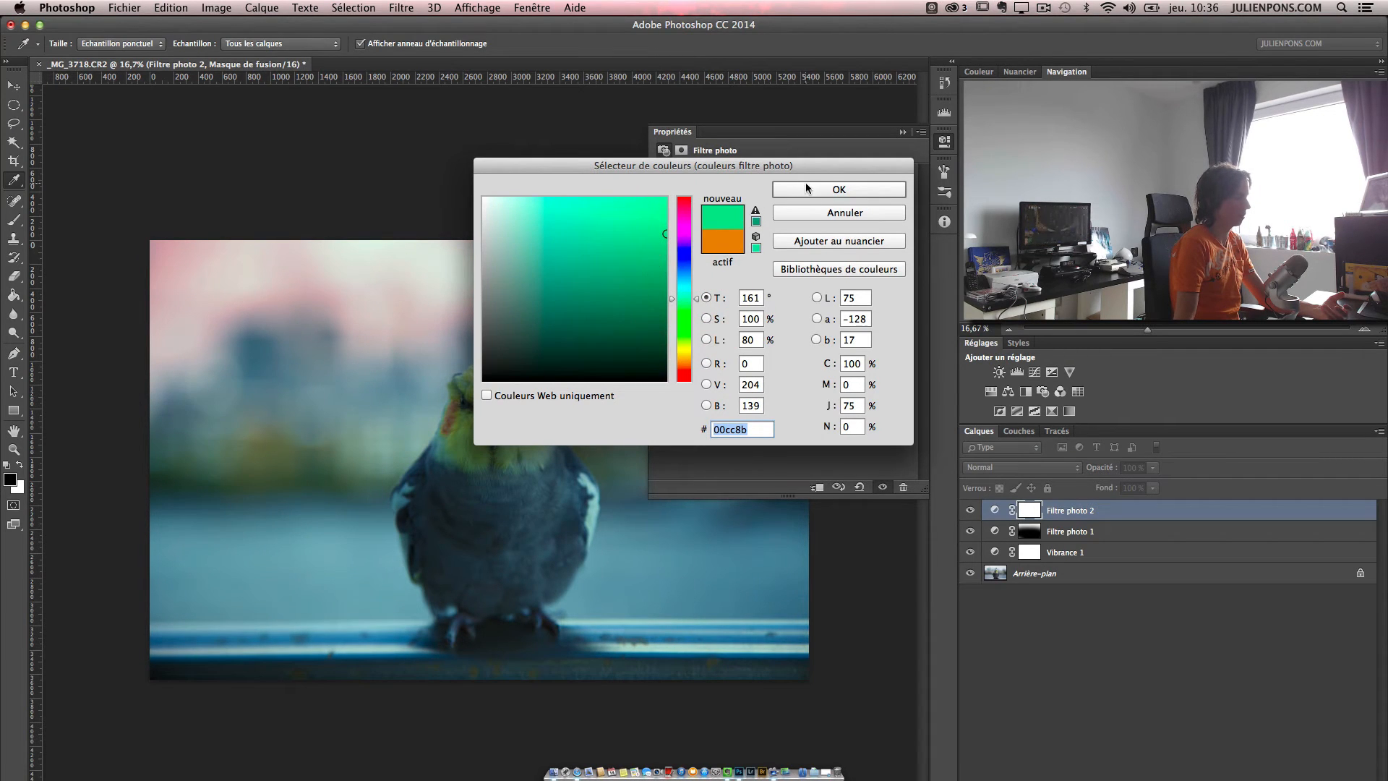
pyautogui.click(839, 189)
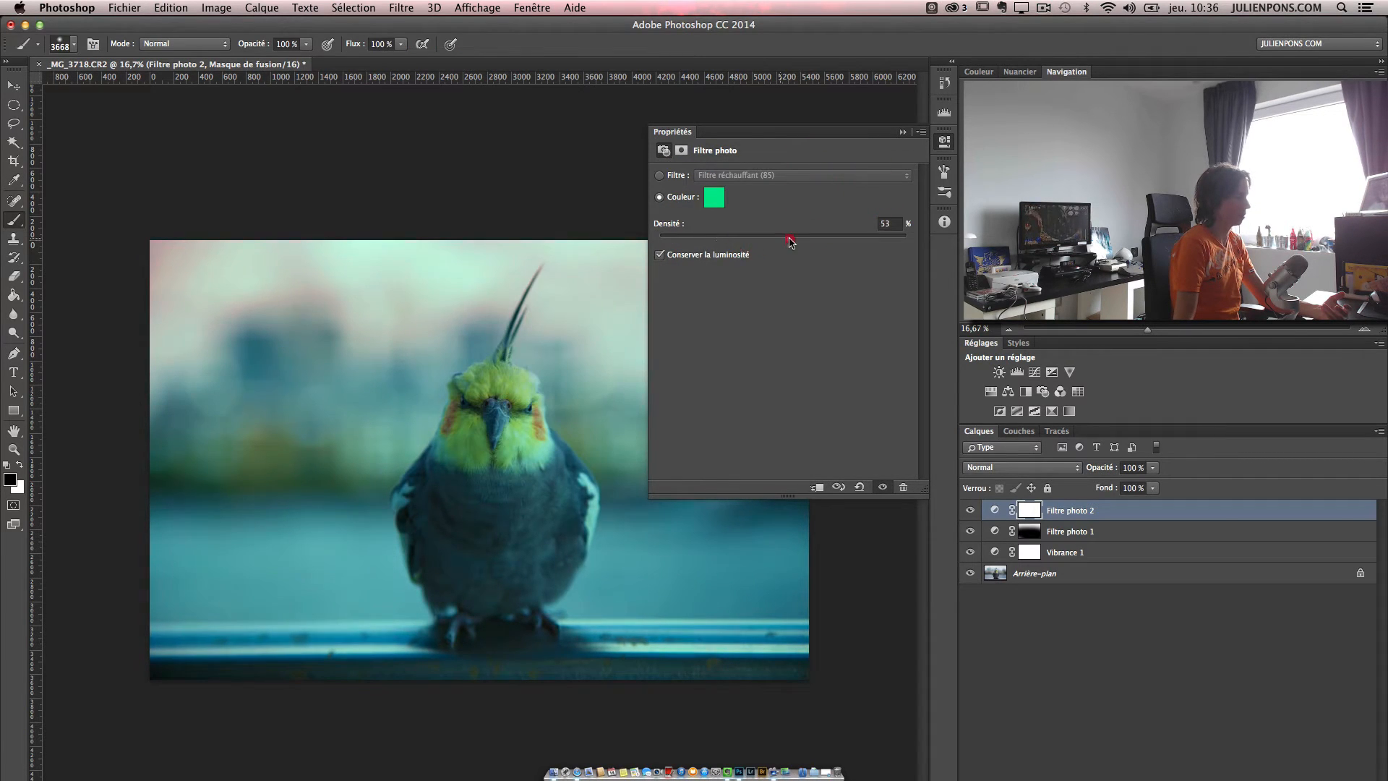
pyautogui.click(790, 239)
pyautogui.click(902, 132)
# Step: Set the green filter layer's blending mode to Lumière tamisée and paint its mask black over the bird and foreground
pyautogui.click(1023, 468)
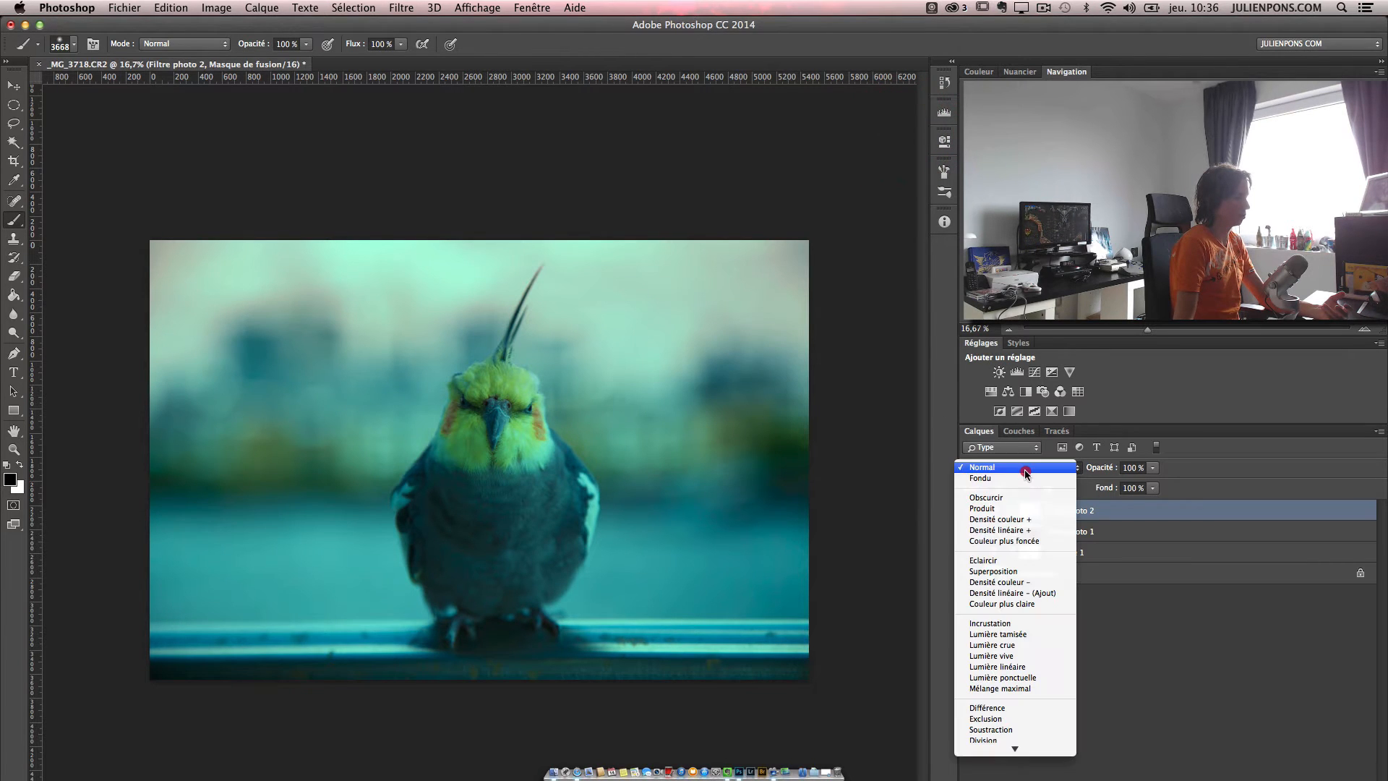
pyautogui.click(1048, 635)
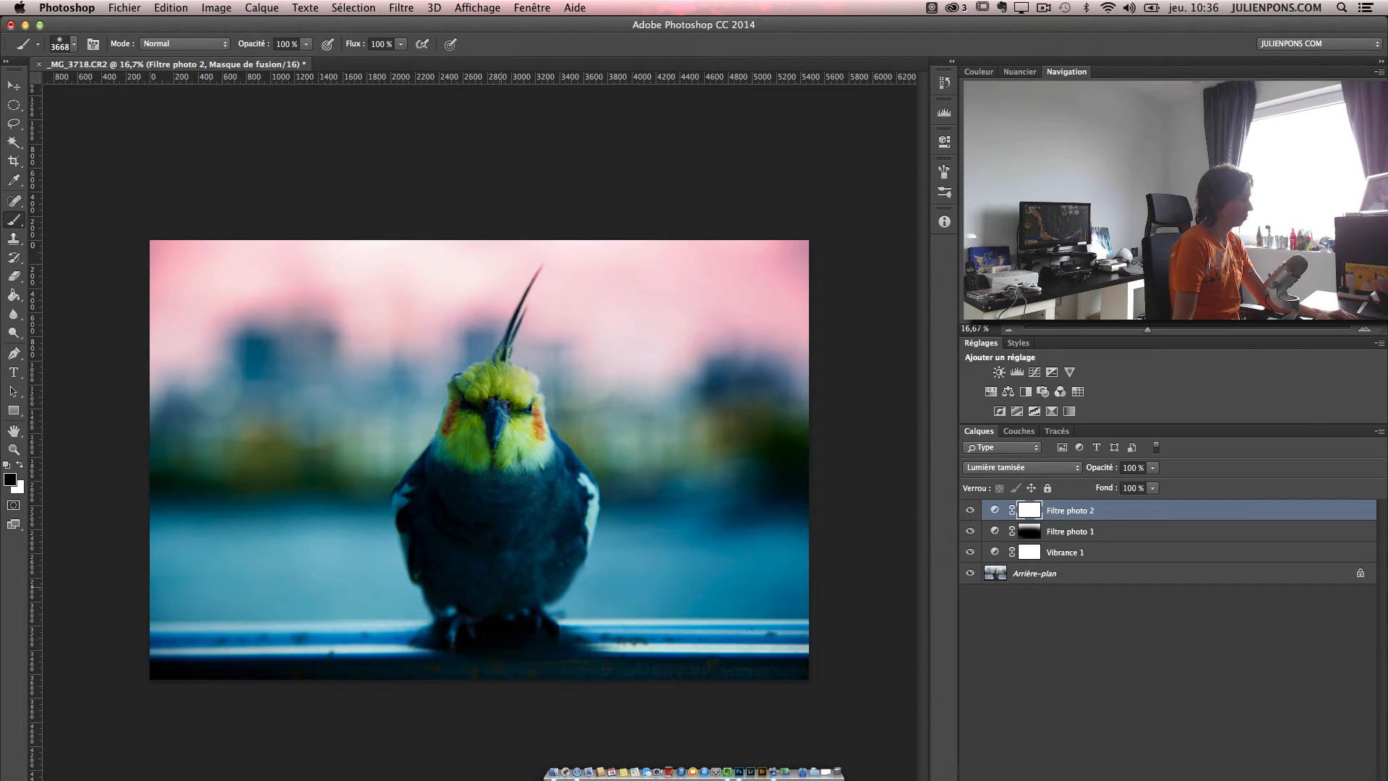
pyautogui.click(497, 576)
pyautogui.moveTo(490, 559)
pyautogui.mouseDown()
pyautogui.moveTo(426, 593)
pyautogui.moveTo(173, 650)
pyautogui.moveTo(837, 707)
pyautogui.mouseUp()
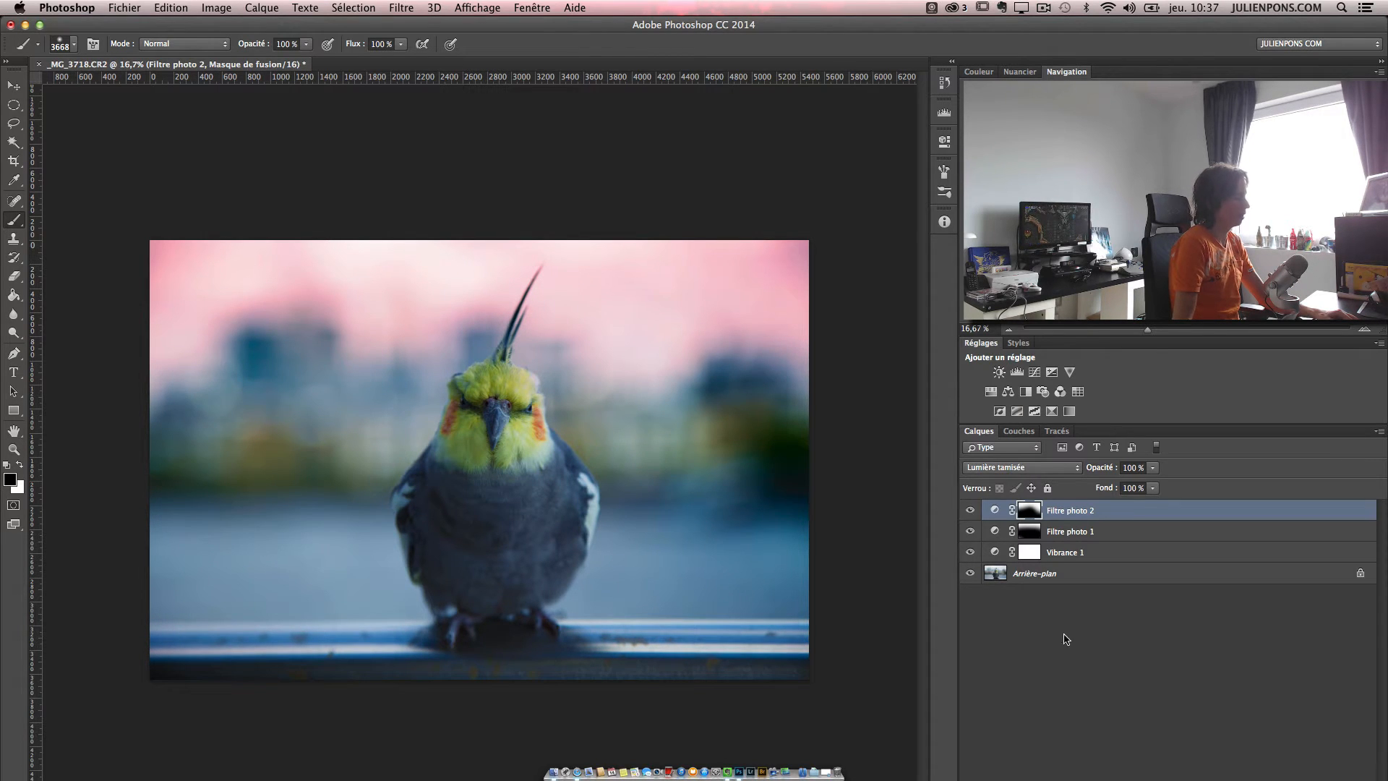
# Step: Add a third Photo Filter adjustment layer using Filtre réchauffant (85) at 82% density
pyautogui.click(1042, 391)
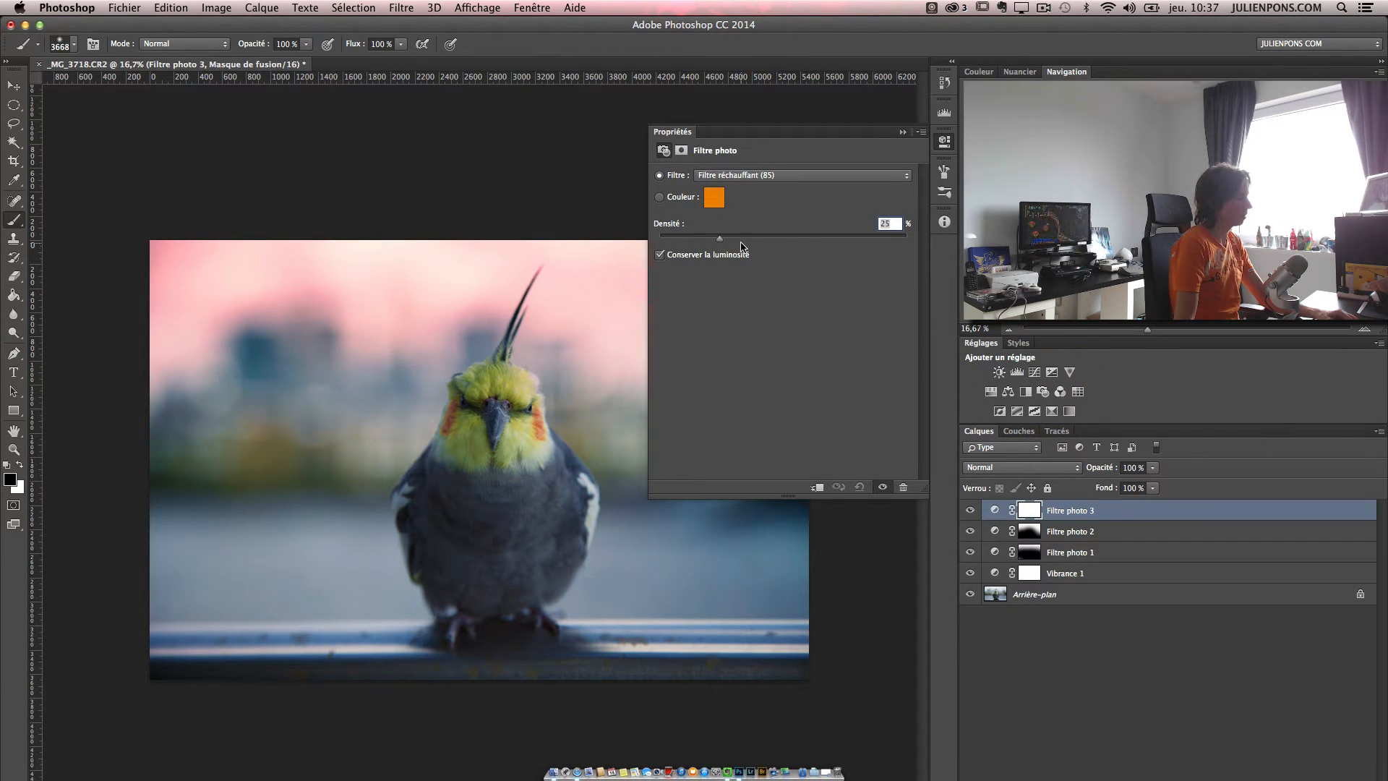
pyautogui.moveTo(741, 246); pyautogui.dragTo(862, 246)
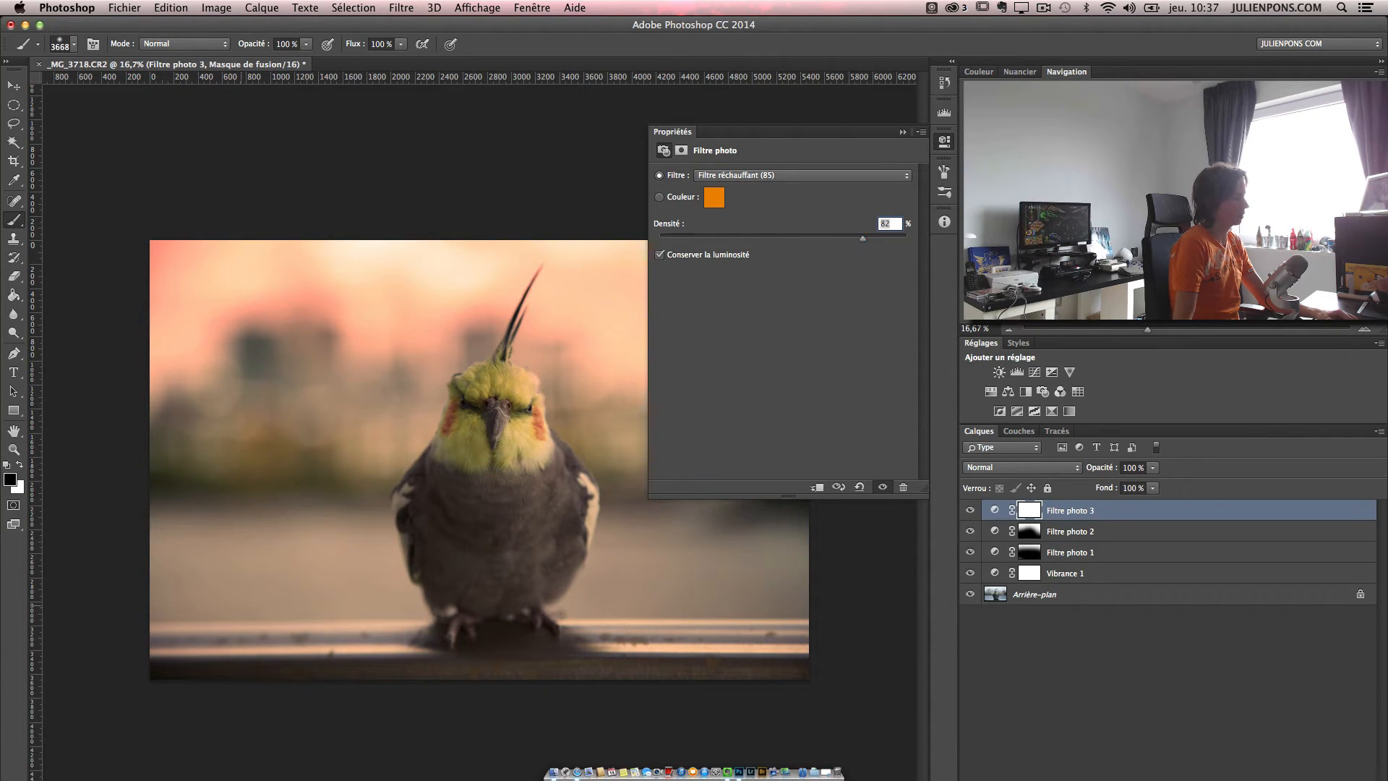
pyautogui.click(902, 131)
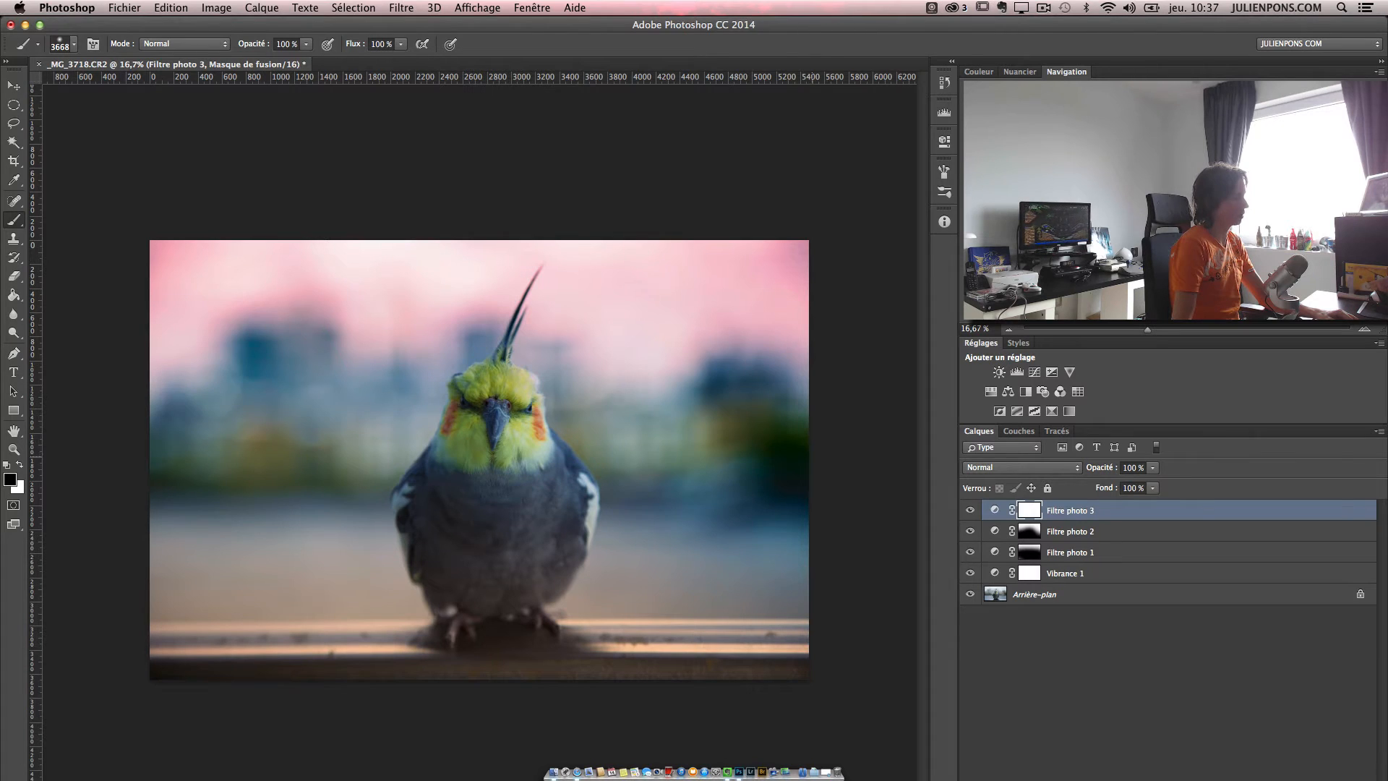
# Step: Compare the edit with the original photo and hide all four adjustment layers
pyautogui.keyDown('alt'); pyautogui.click(970, 594); pyautogui.keyUp('alt')
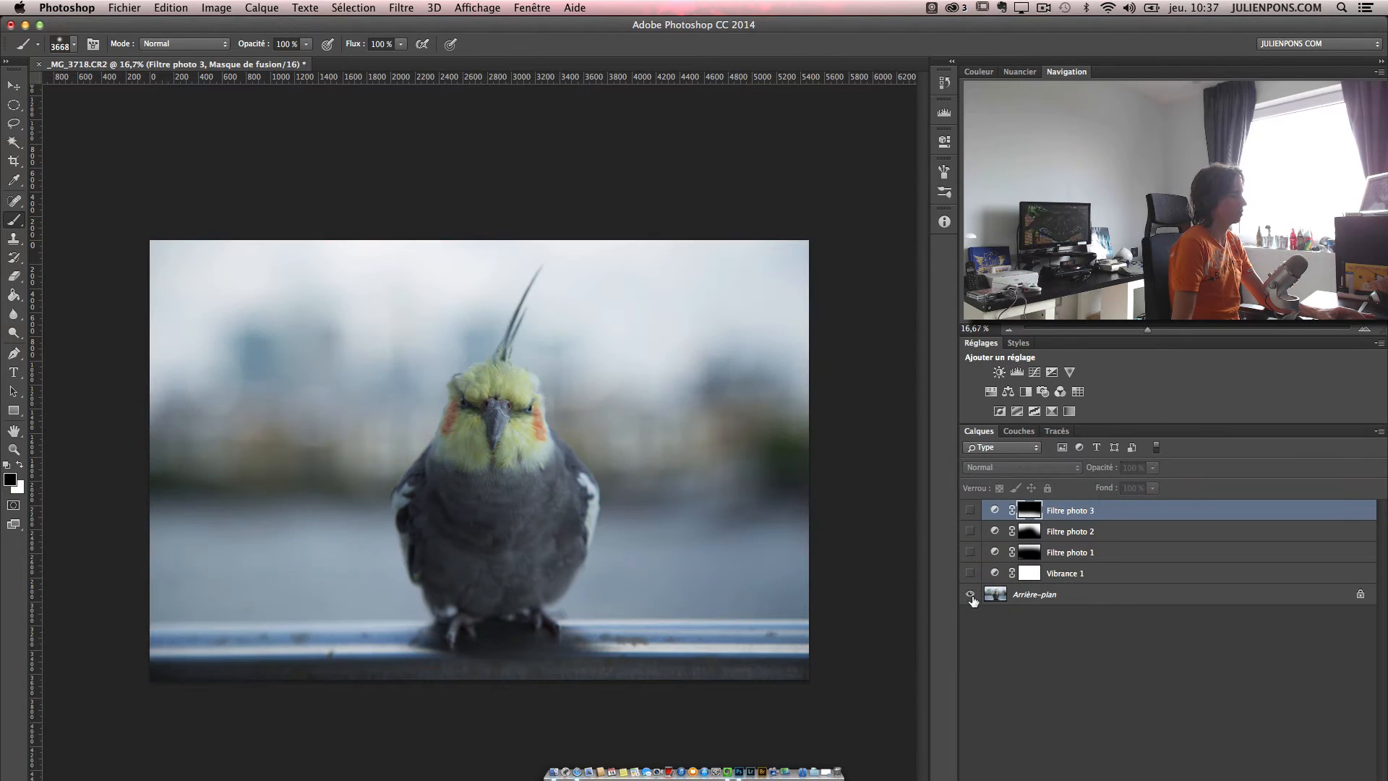
pyautogui.keyDown('alt'); pyautogui.click(970, 594); pyautogui.keyUp('alt')
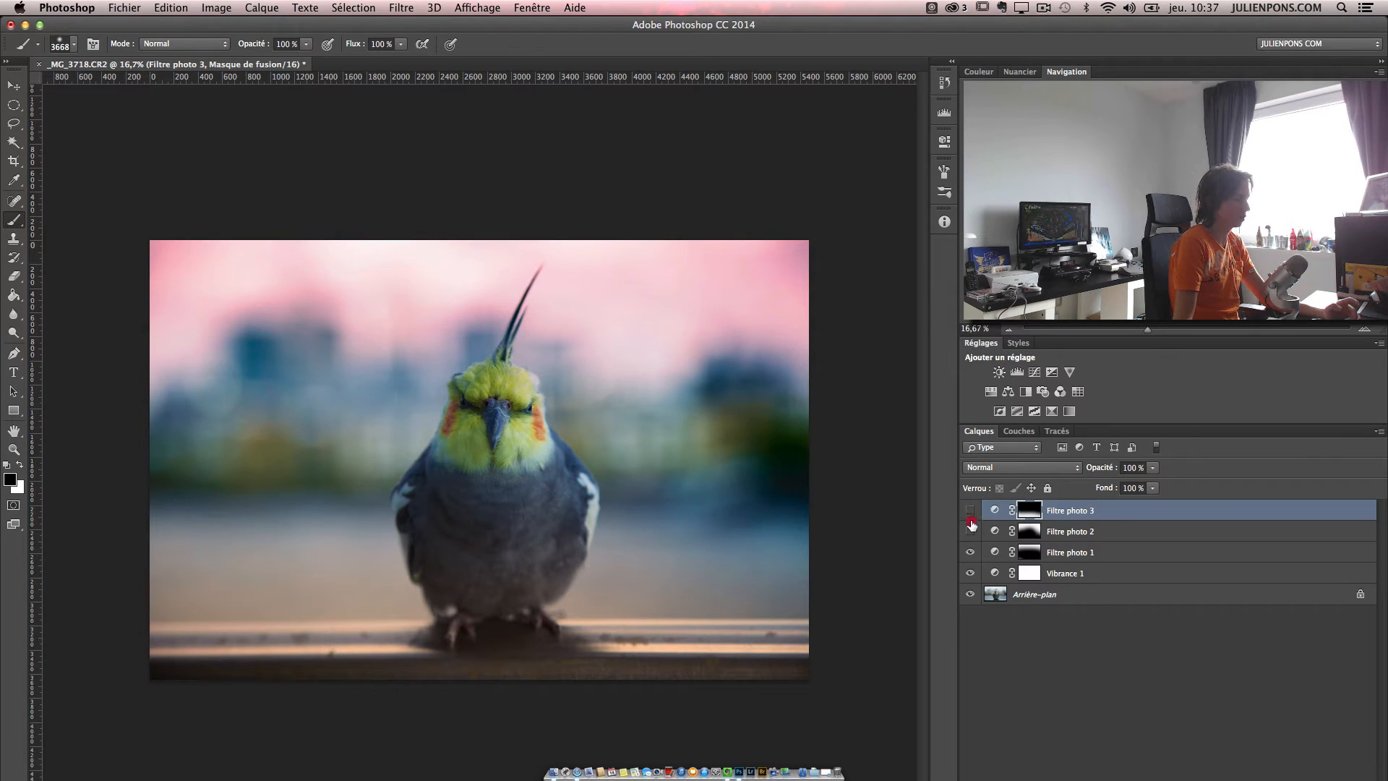
pyautogui.moveTo(972, 524); pyautogui.dragTo(971, 573)
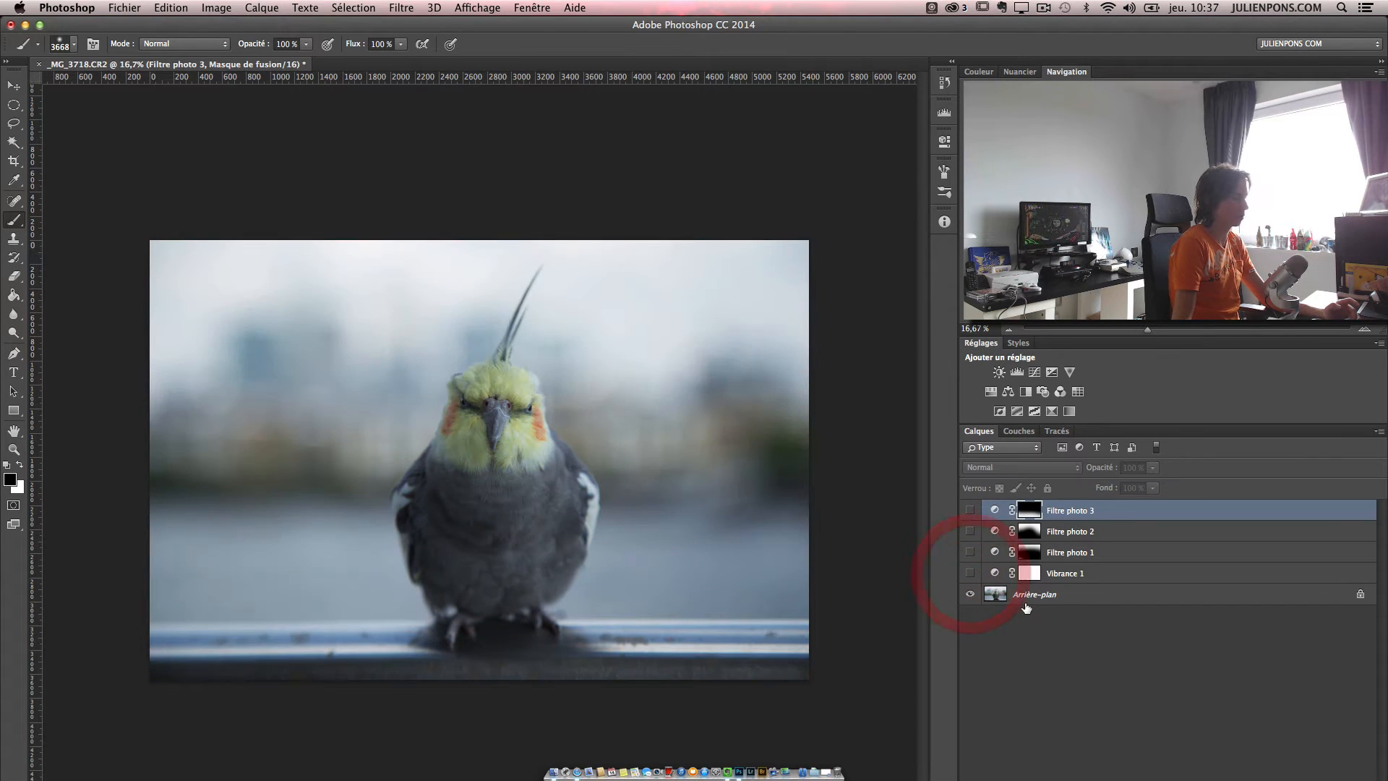
# Step: Convert the Arrière-plan background into an unlocked layer named Calque travail
pyautogui.click(1027, 599)
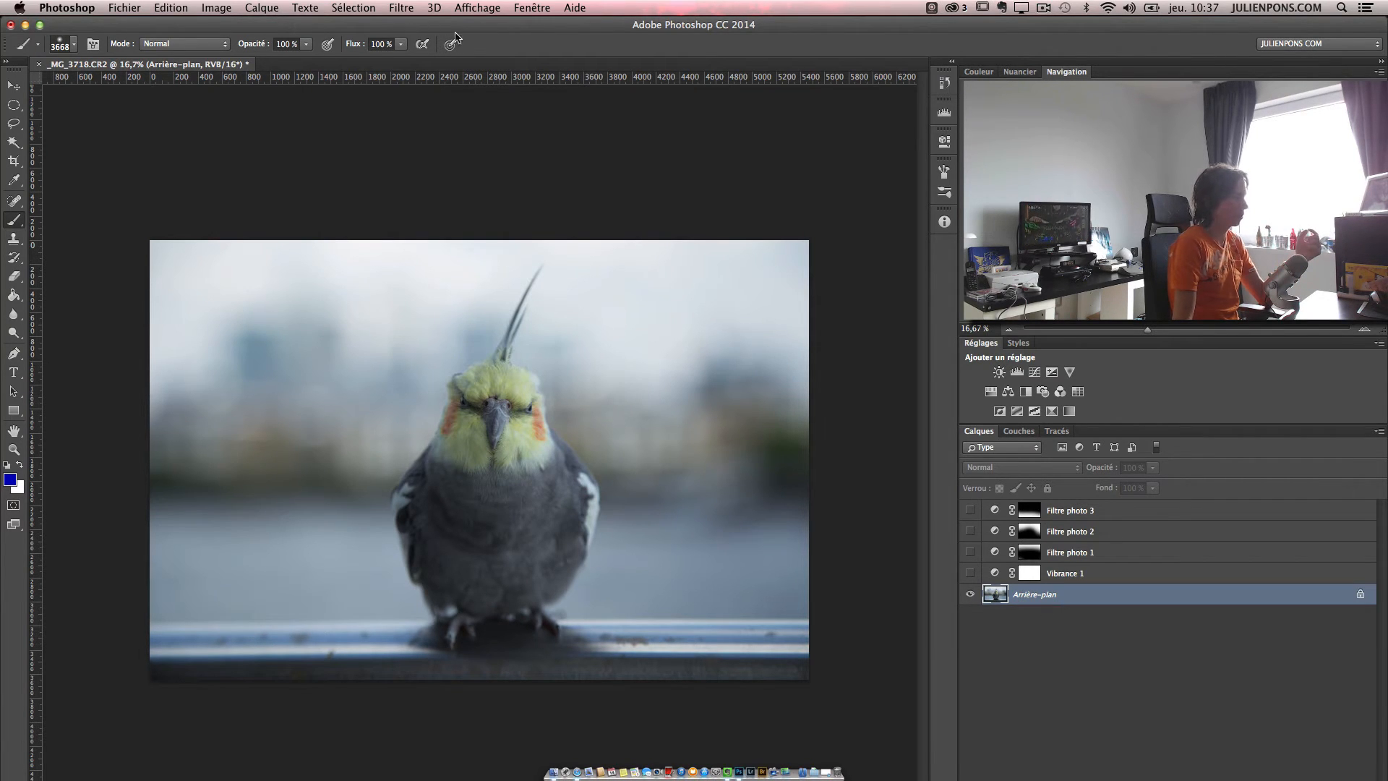
pyautogui.doubleClick(1285, 594)
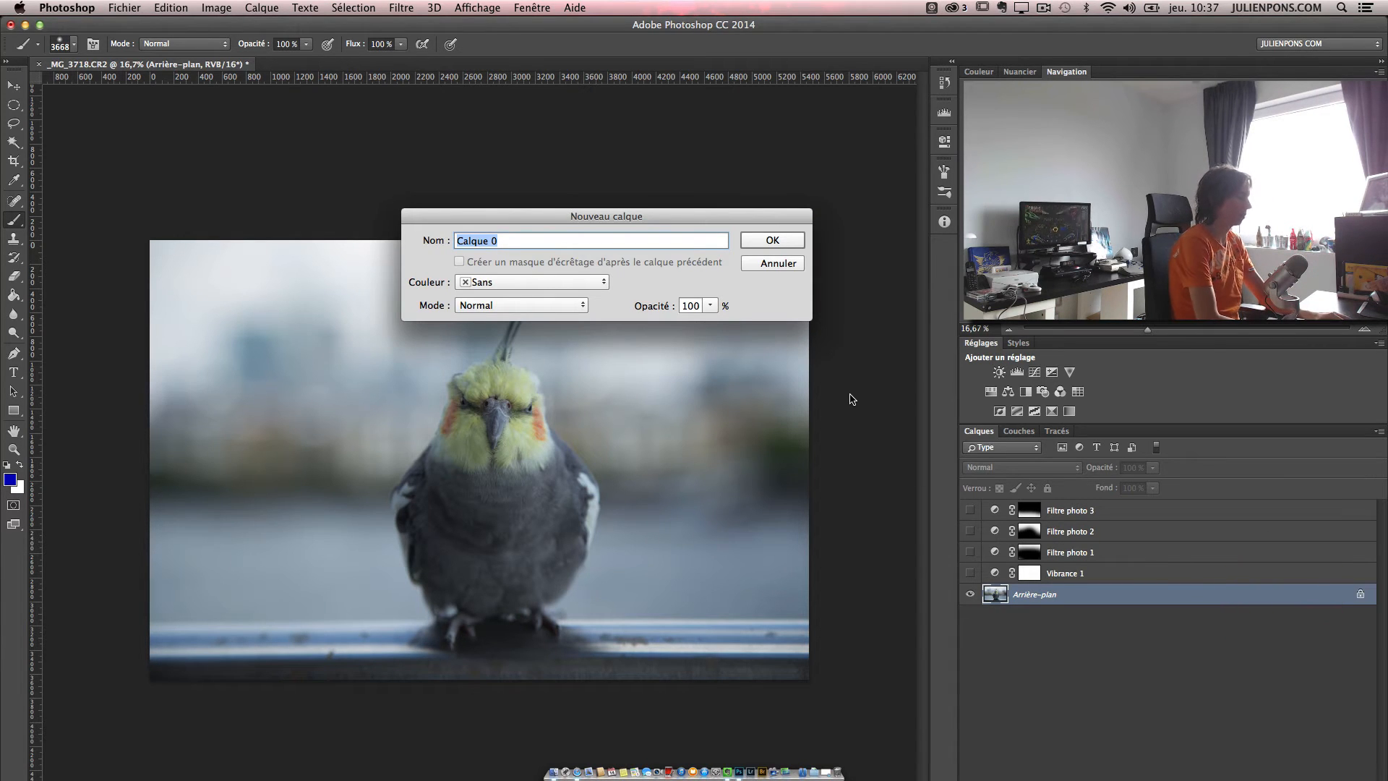
pyautogui.write('Calq')
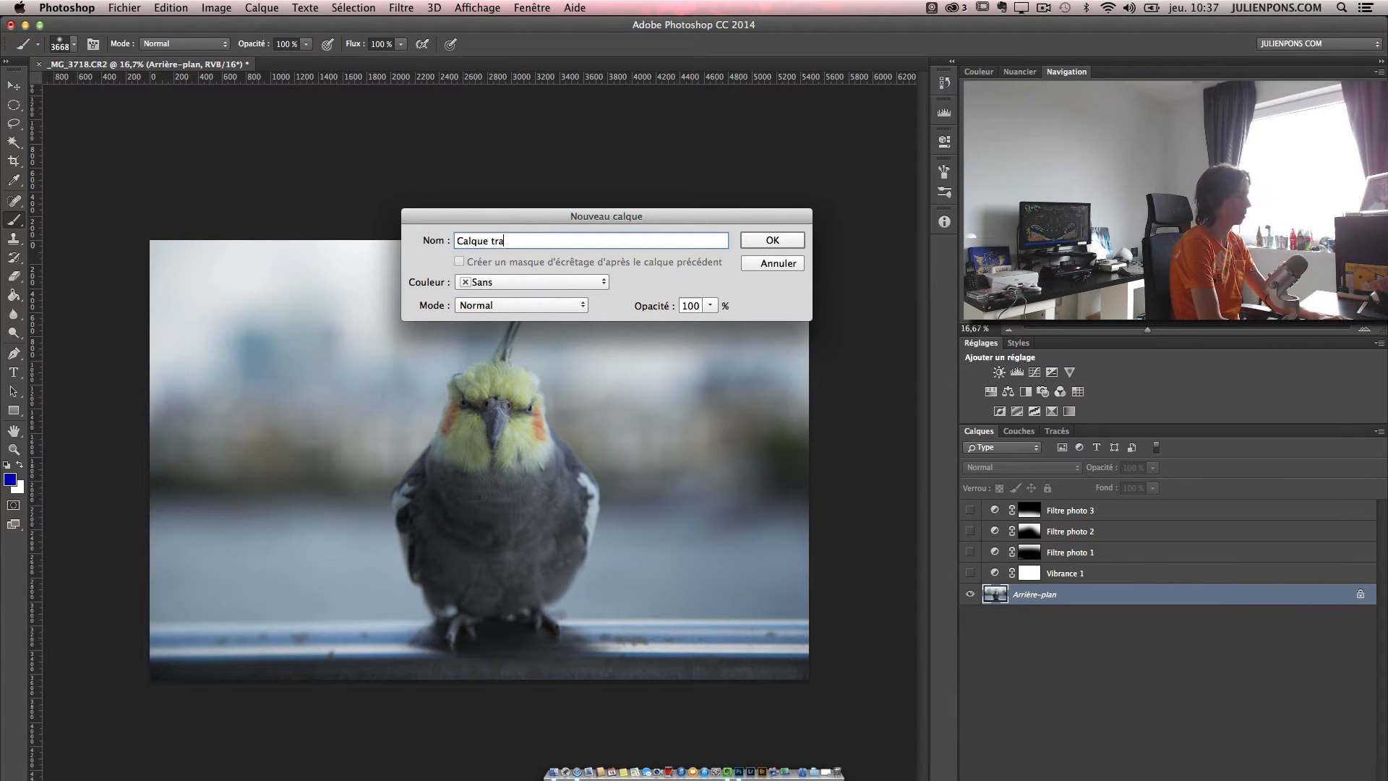
pyautogui.press('Return')
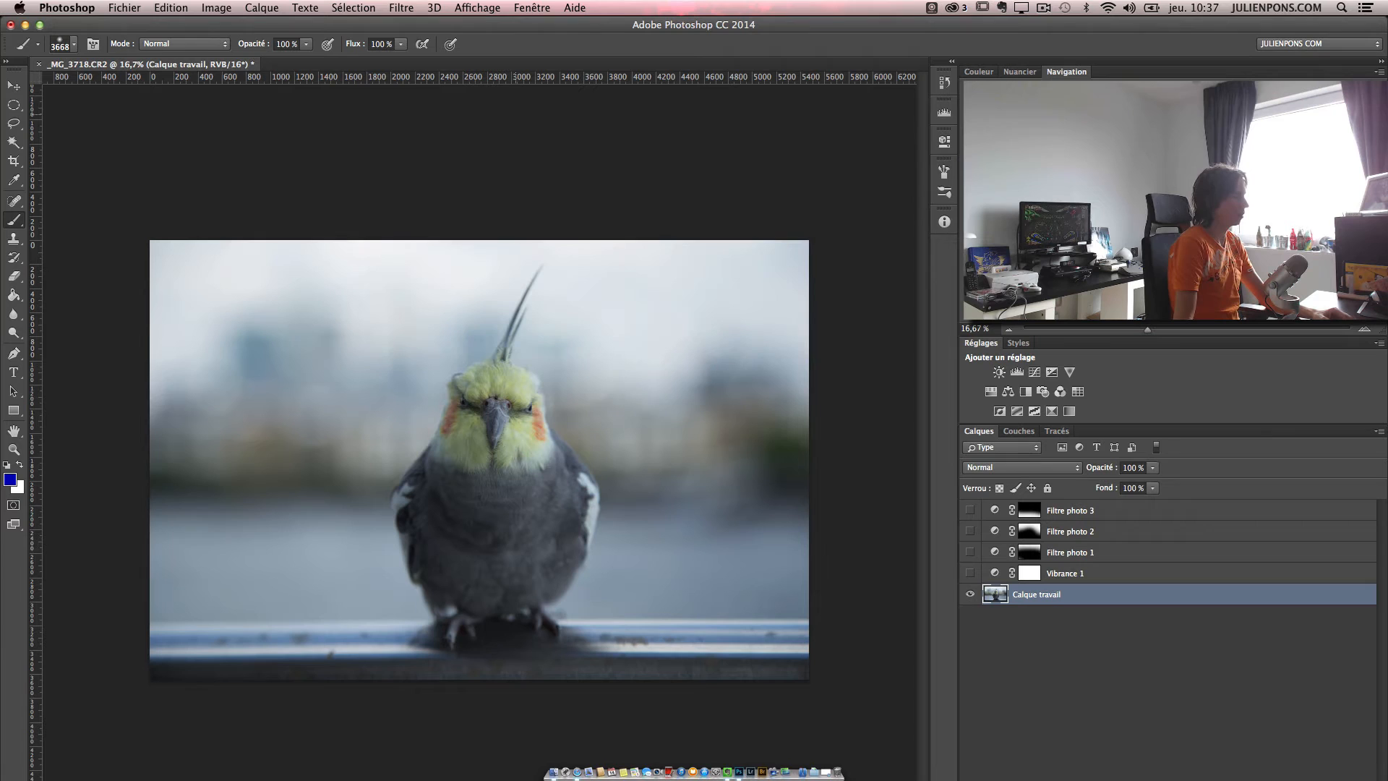
# Step: Convert the Calque travail layer into a smart object for re-editable smart filters
pyautogui.click(403, 9)
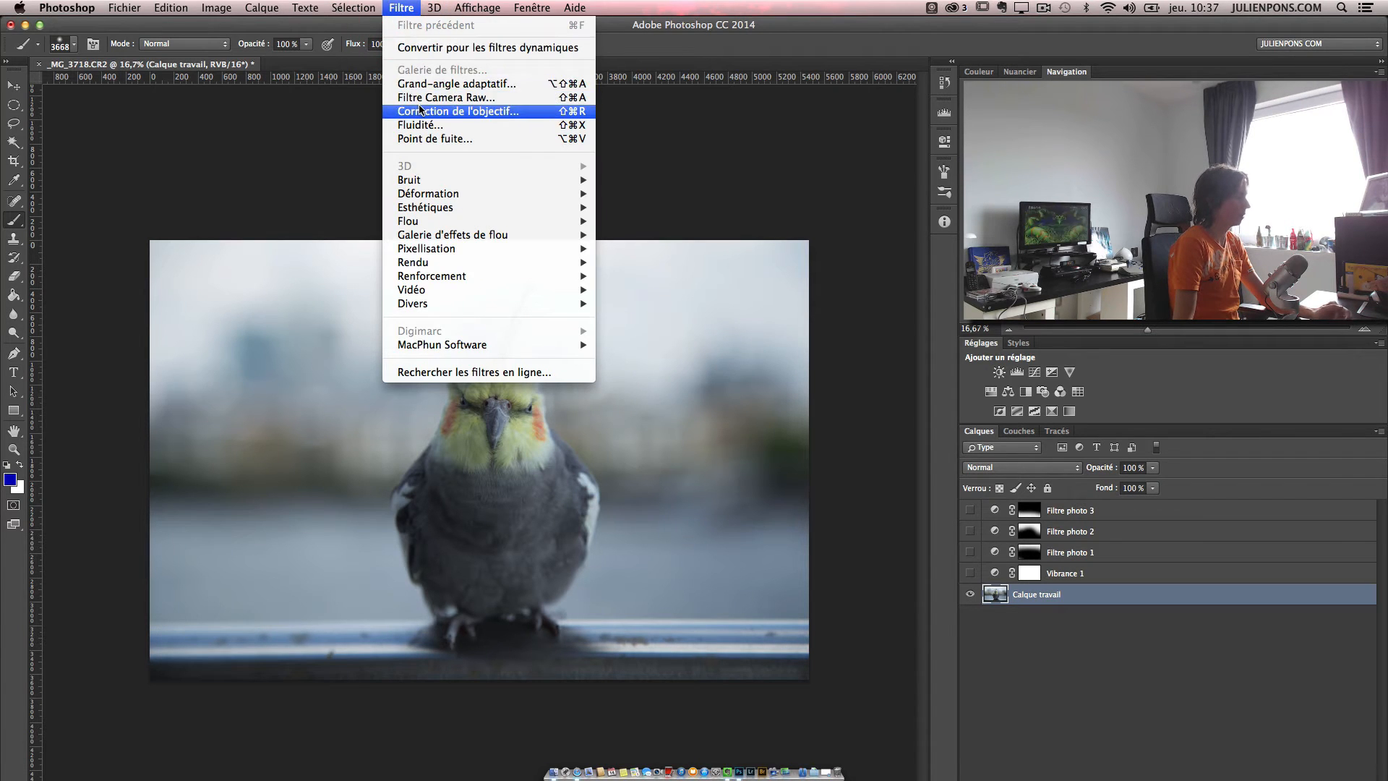
pyautogui.click(424, 52)
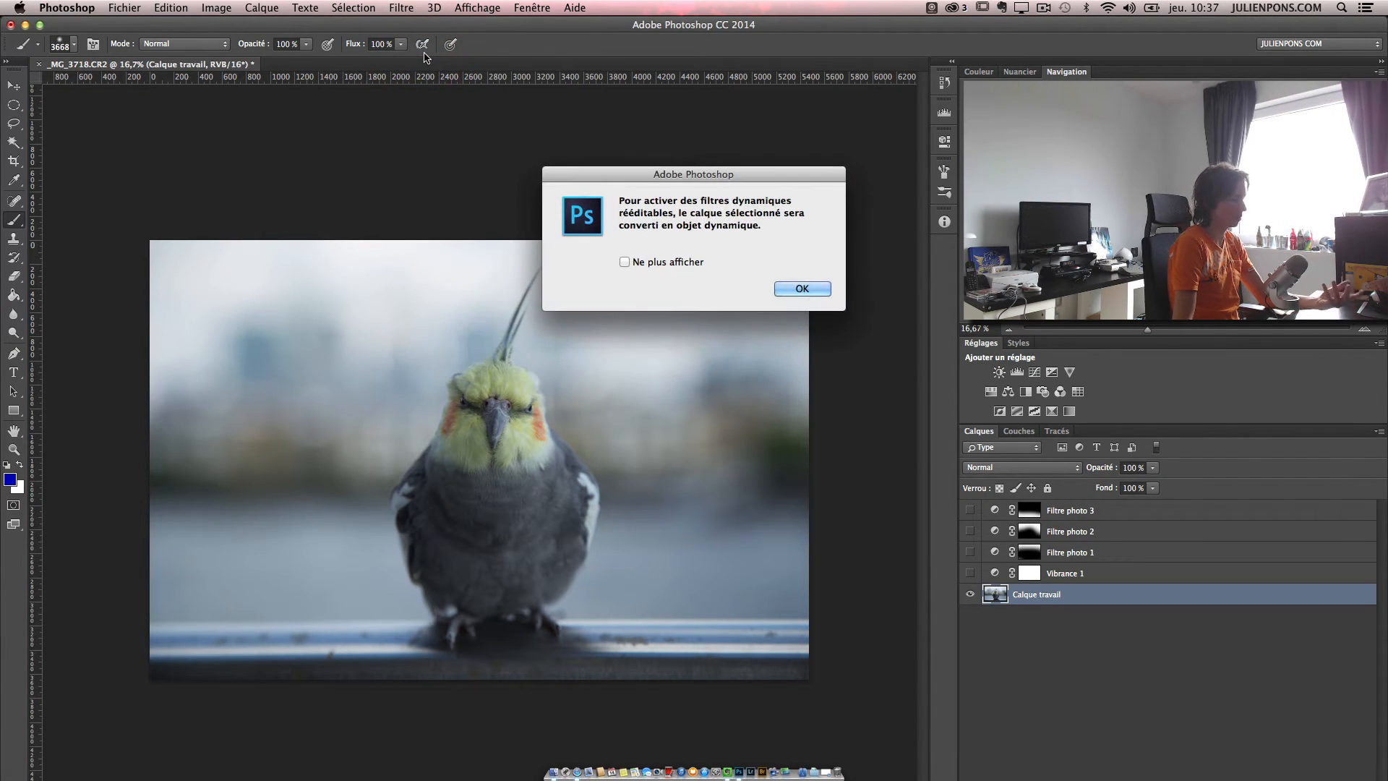
pyautogui.click(815, 289)
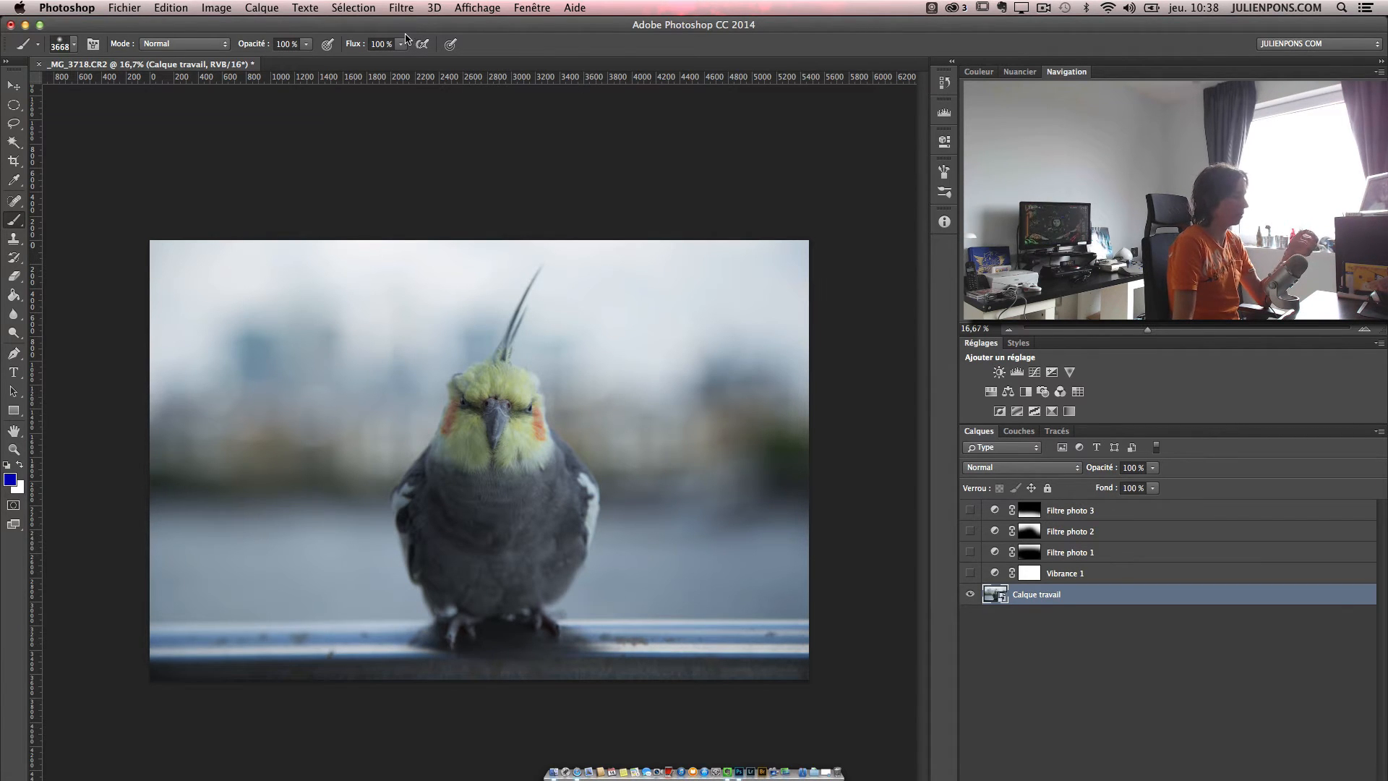
# Step: Open the Camera Raw filter on Calque travail, set Vibrance to +93, and narrow the dialog so all its settings are accessible
pyautogui.click(407, 8)
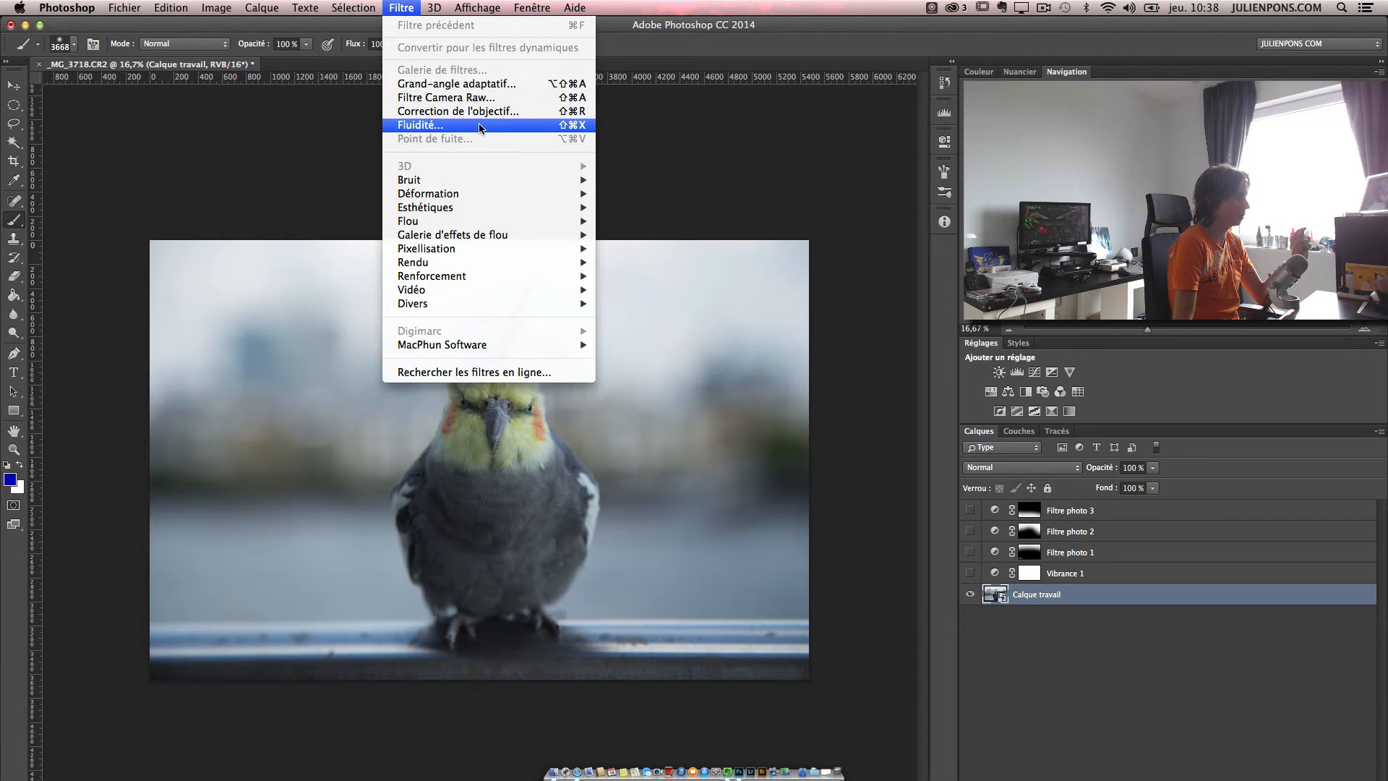
pyautogui.click(480, 99)
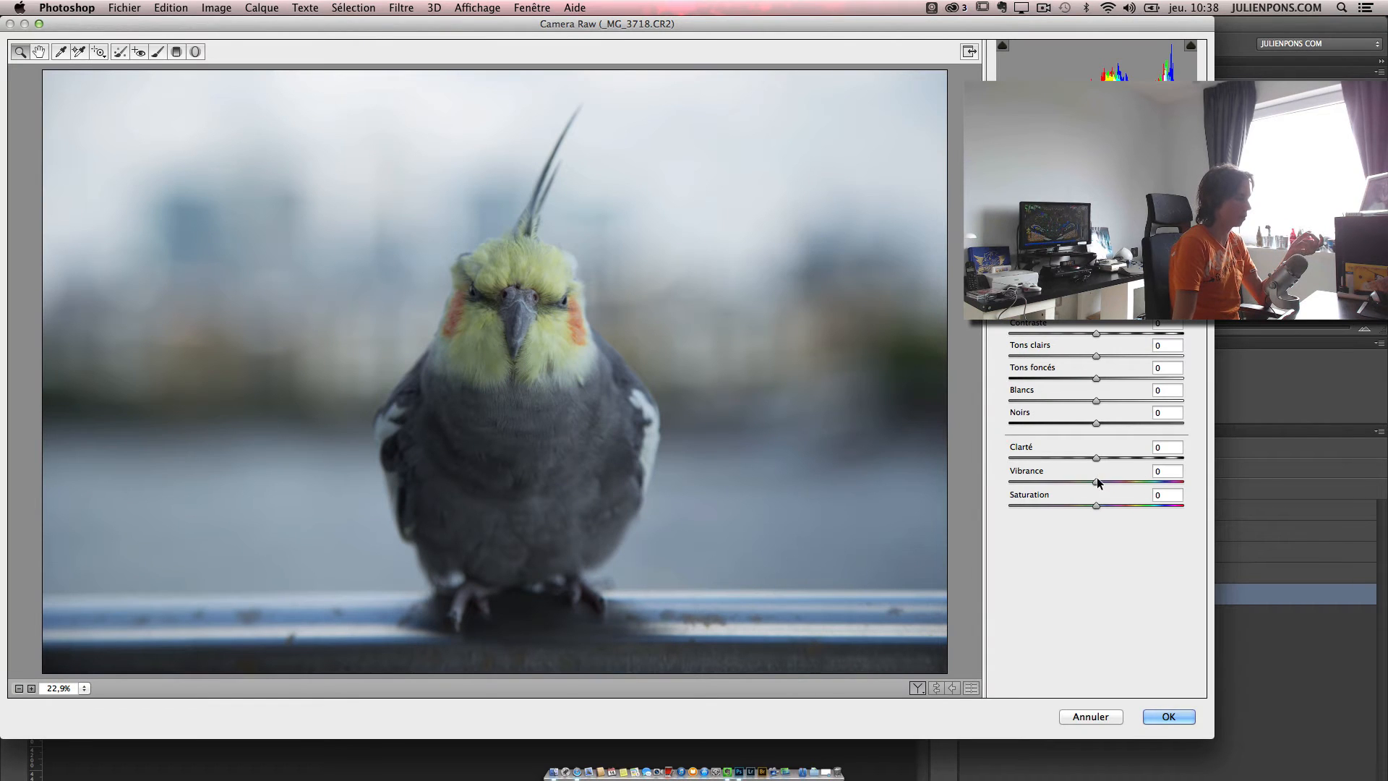
pyautogui.moveTo(1098, 483); pyautogui.dragTo(1180, 480)
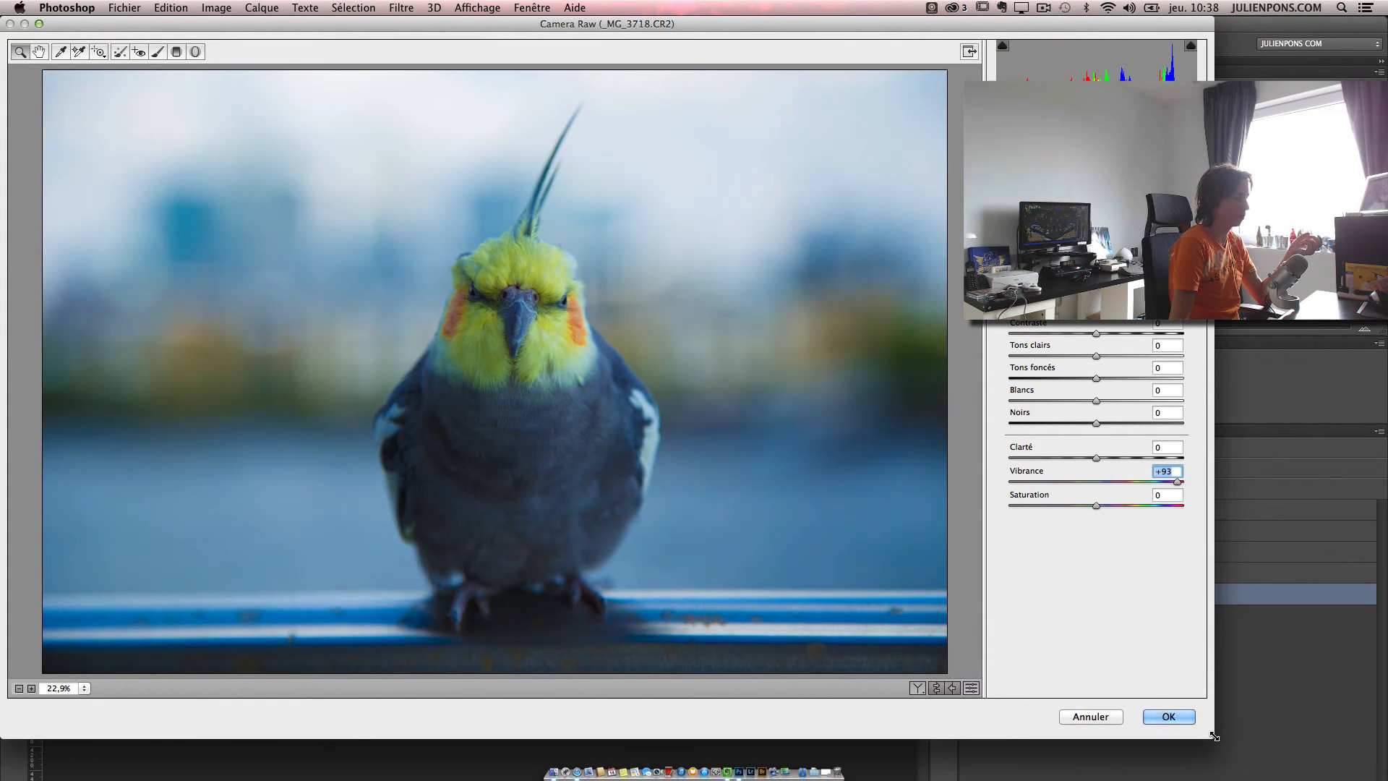
pyautogui.moveTo(1215, 736); pyautogui.dragTo(982, 760)
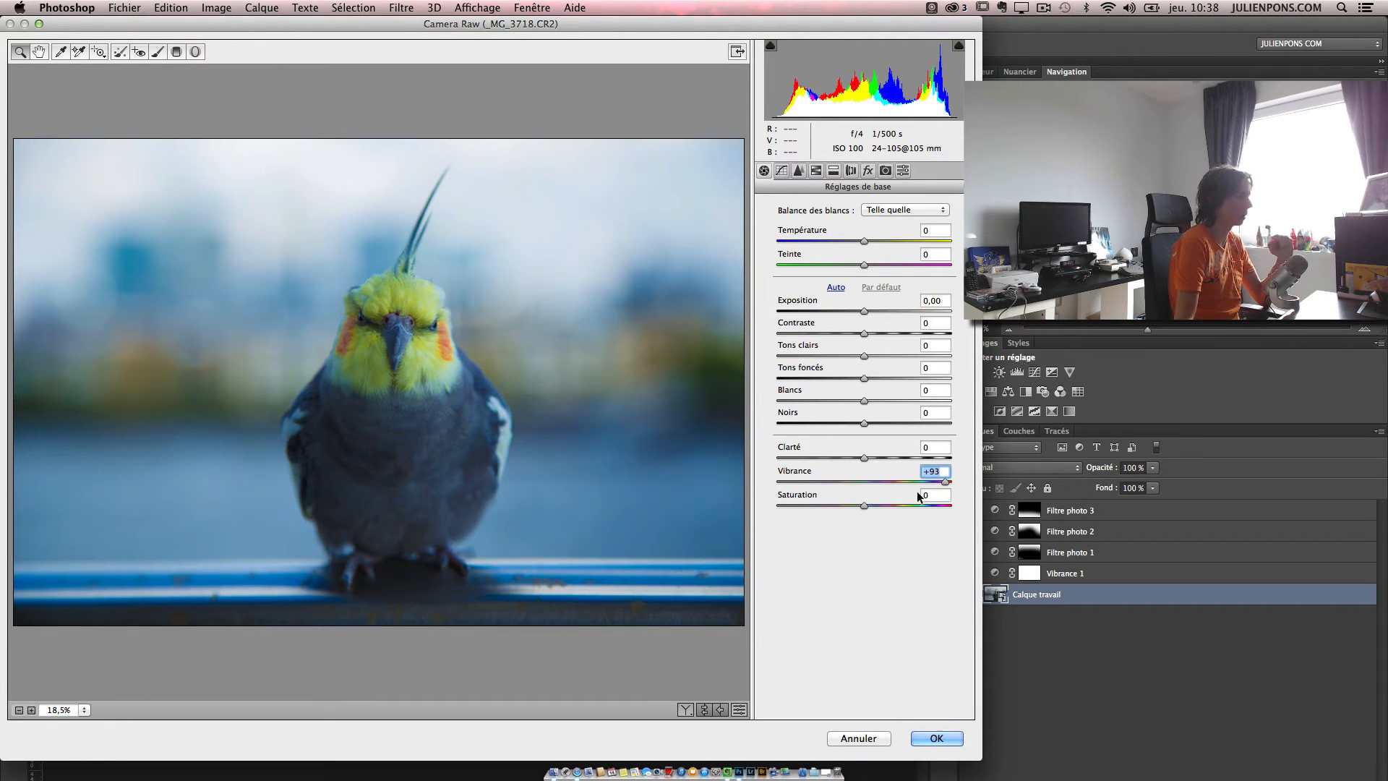
# Step: Apply split toning with highlights at hue 47 and saturation 100, and shadows at hue 204 and saturation 95
pyautogui.click(833, 170)
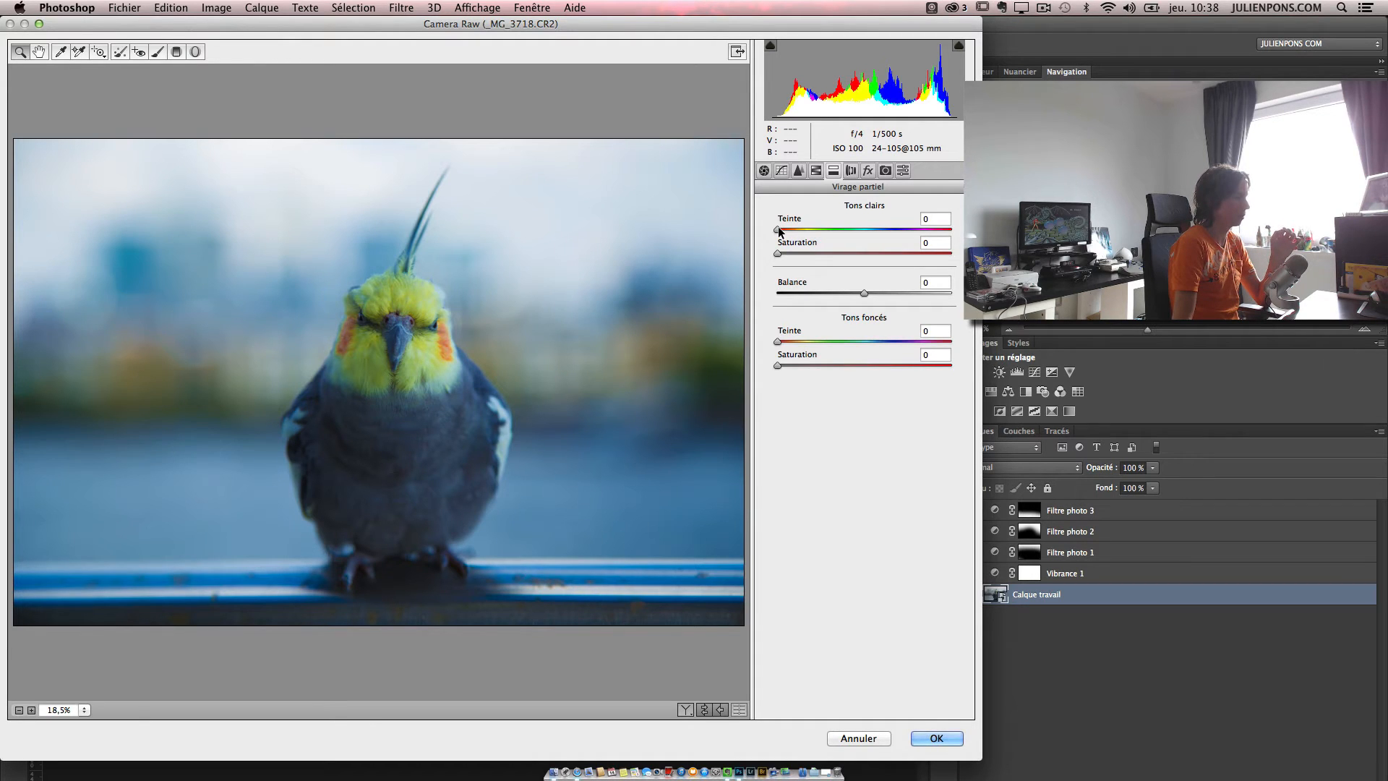
pyautogui.moveTo(779, 230); pyautogui.dragTo(845, 256)
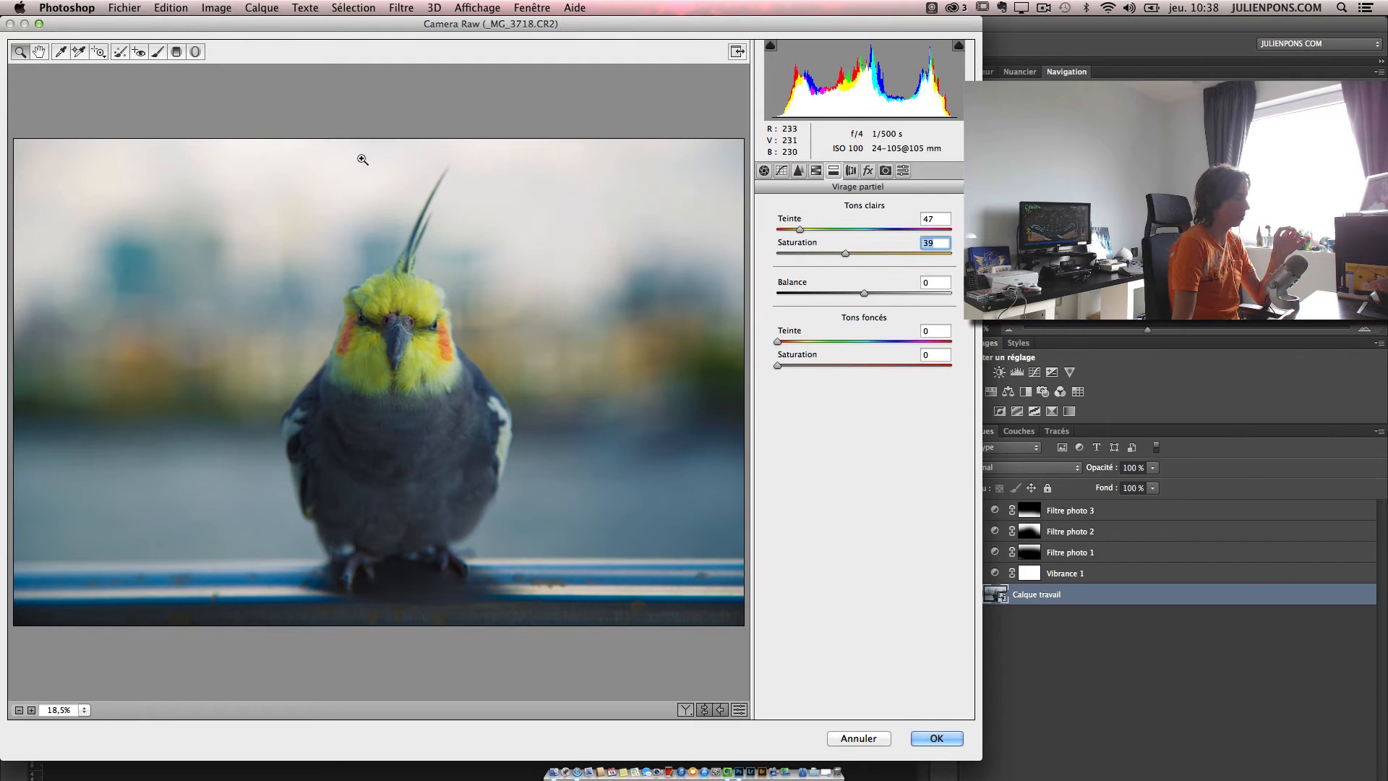
pyautogui.moveTo(778, 341); pyautogui.dragTo(873, 345)
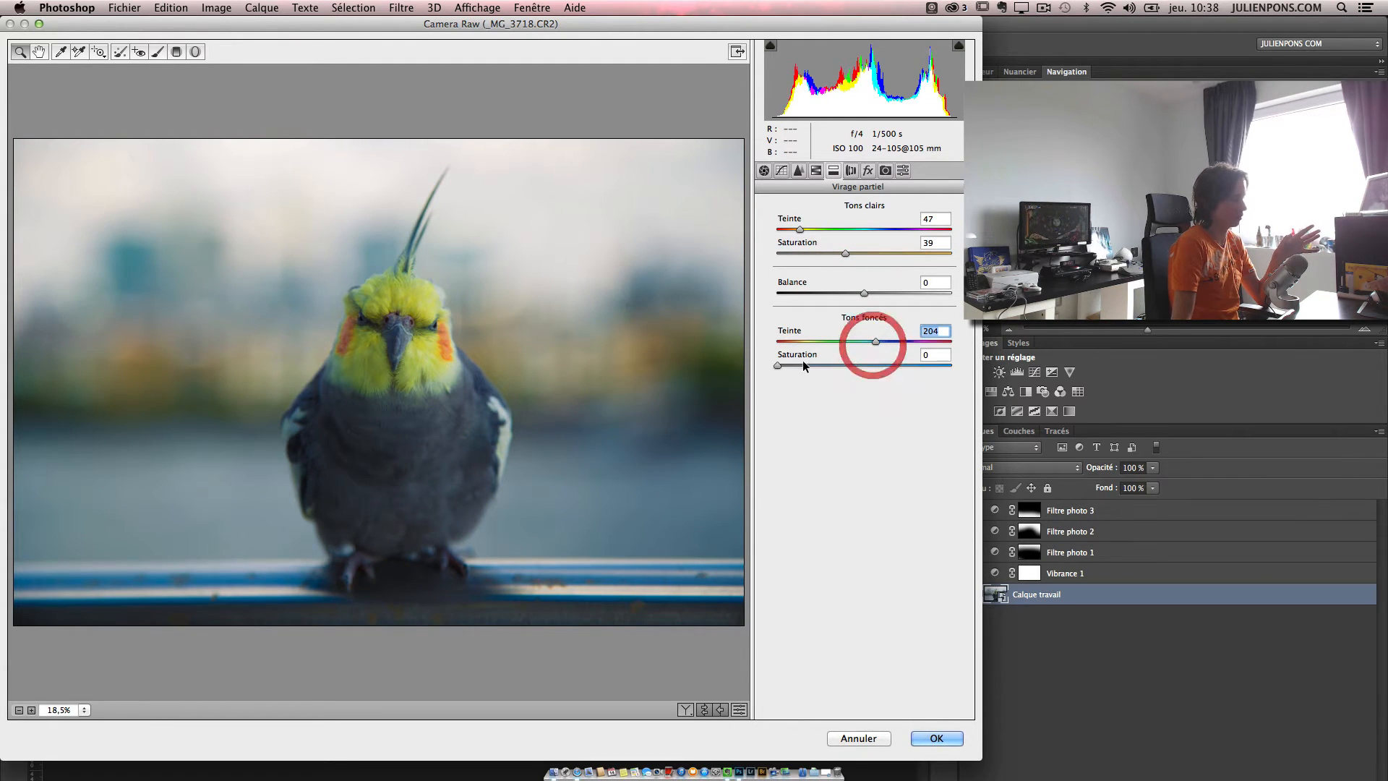
pyautogui.moveTo(778, 365); pyautogui.dragTo(941, 366)
pyautogui.moveTo(845, 253); pyautogui.dragTo(951, 253)
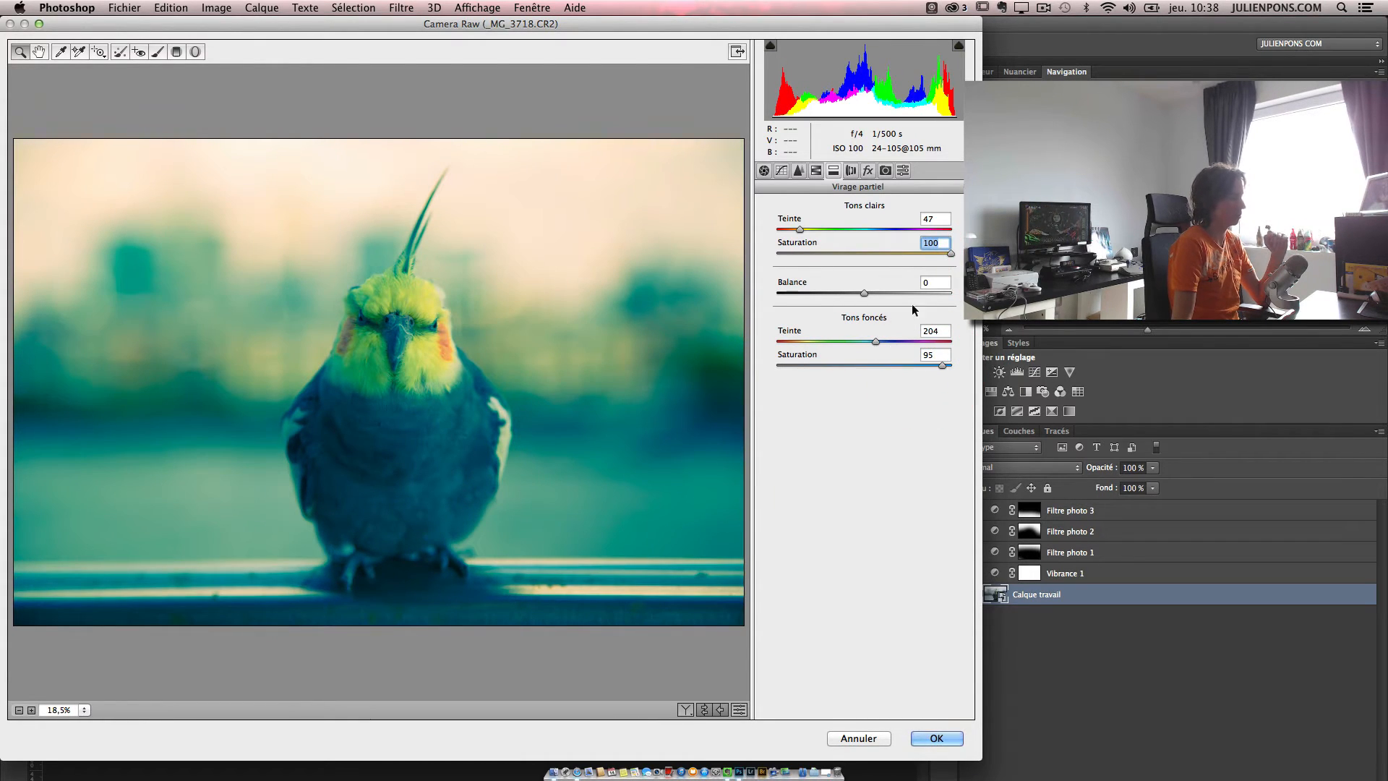
# Step: Try both extremes of the split toning balance, settle it moderately toward the highlights, and set the highlight hue to 45
pyautogui.click(865, 293)
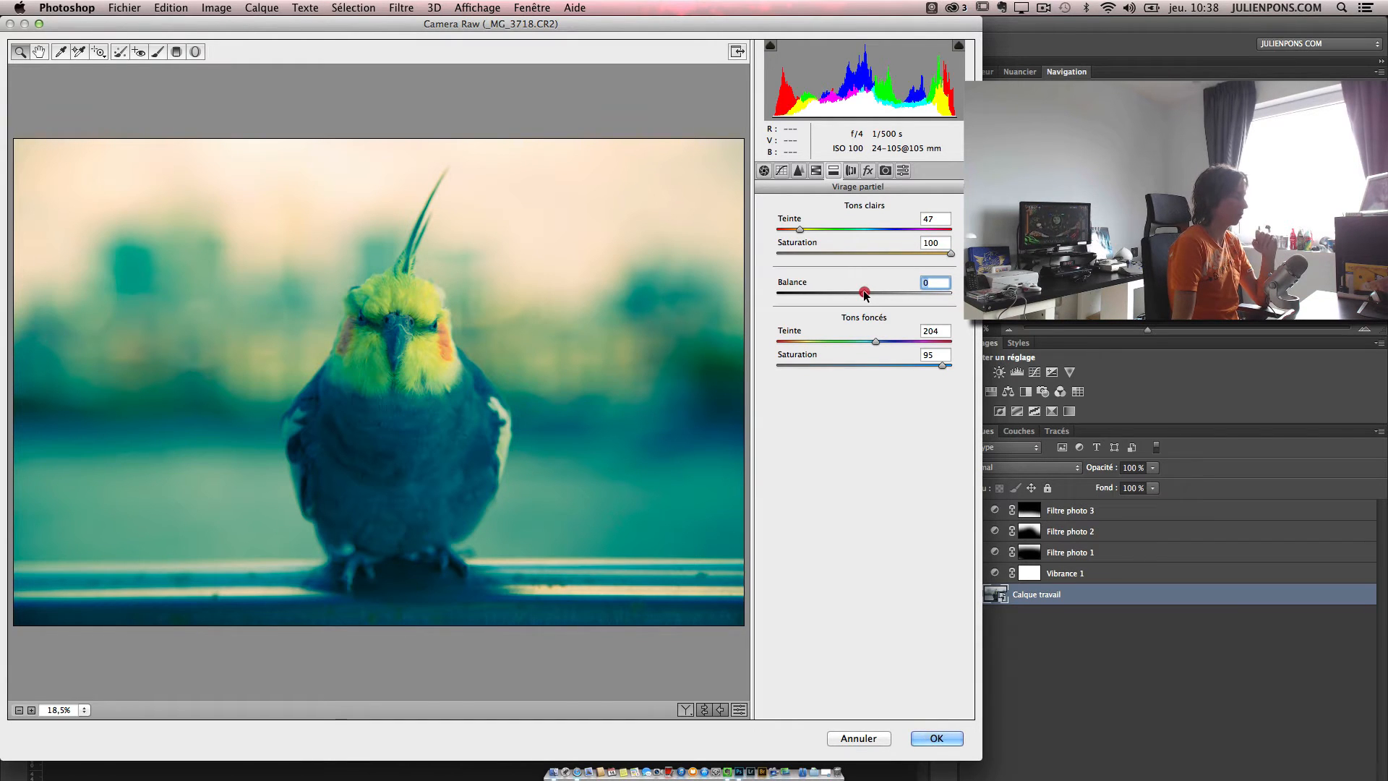
pyautogui.moveTo(865, 293); pyautogui.dragTo(764, 294)
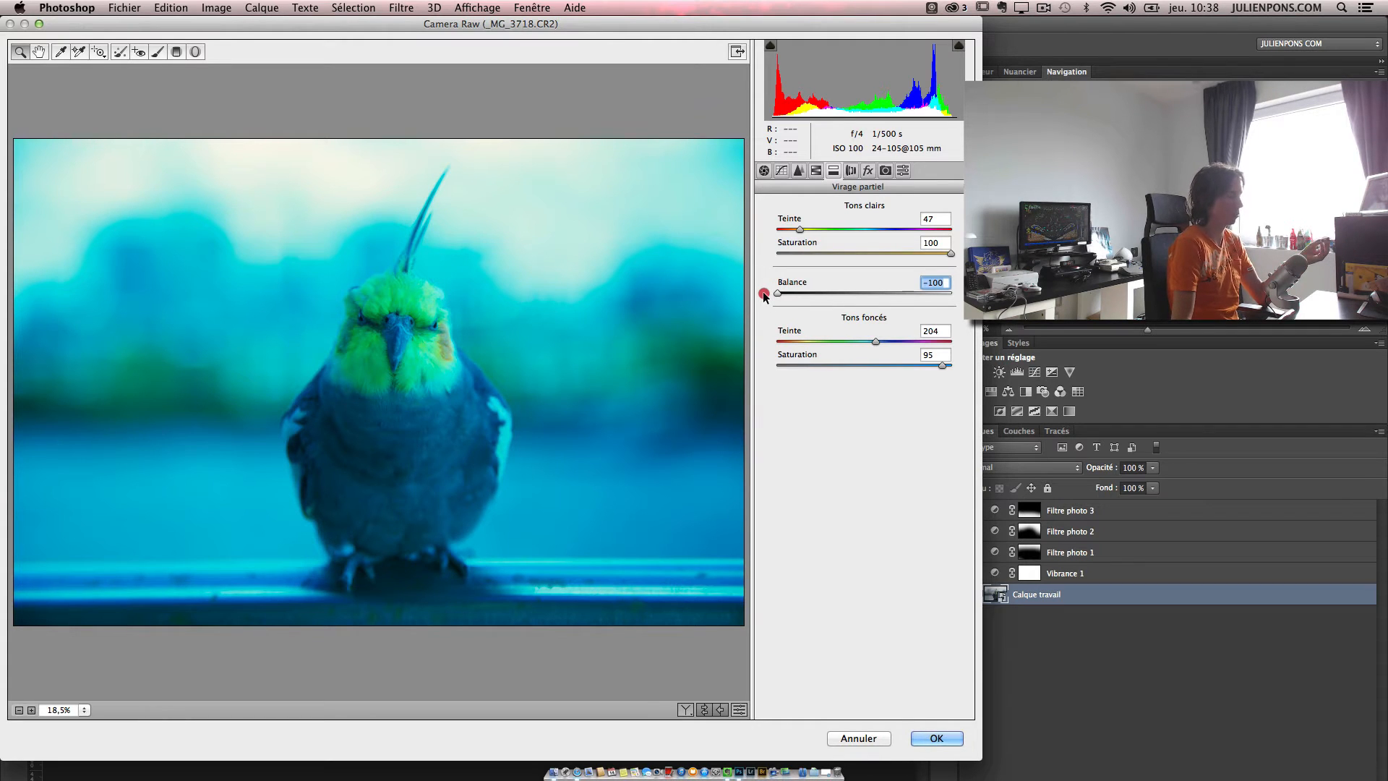
pyautogui.moveTo(764, 295); pyautogui.dragTo(916, 311)
pyautogui.moveTo(800, 231)
pyautogui.mouseDown()
pyautogui.moveTo(889, 235)
pyautogui.moveTo(801, 246)
pyautogui.mouseUp()
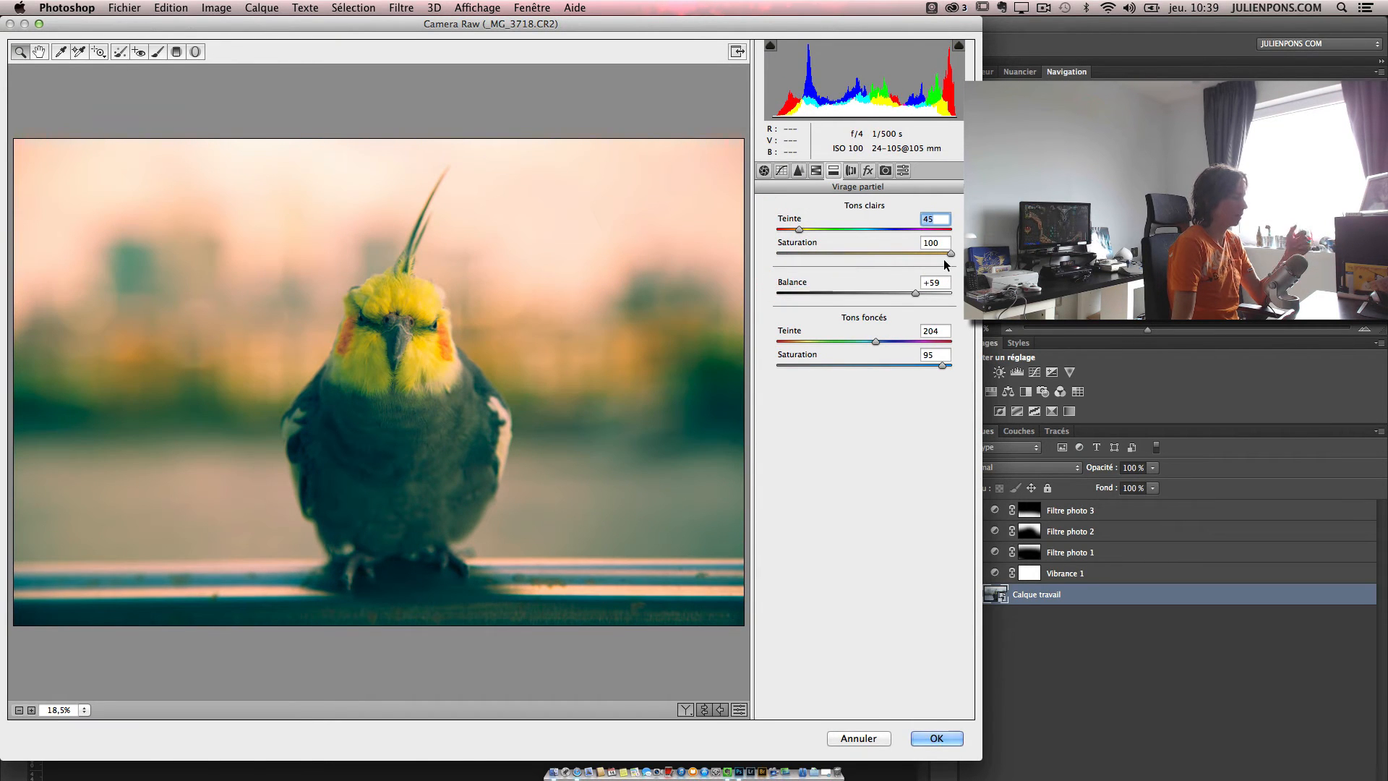
pyautogui.moveTo(915, 293)
pyautogui.mouseDown()
pyautogui.moveTo(883, 294)
pyautogui.moveTo(902, 293)
pyautogui.mouseUp()
# Step: Return to the basic adjustments, apply the Camera Raw filter, and toggle its visibility to compare with the original
pyautogui.click(763, 170)
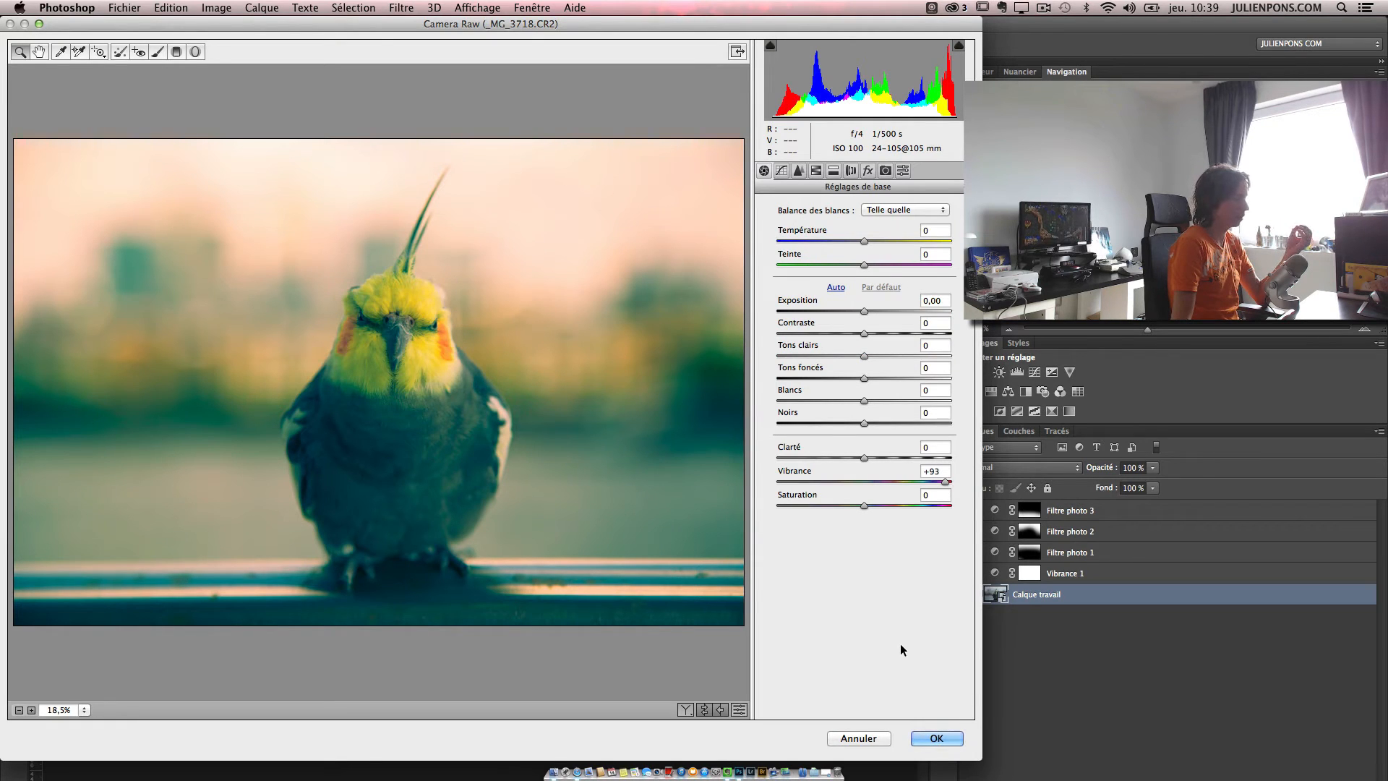
pyautogui.click(938, 738)
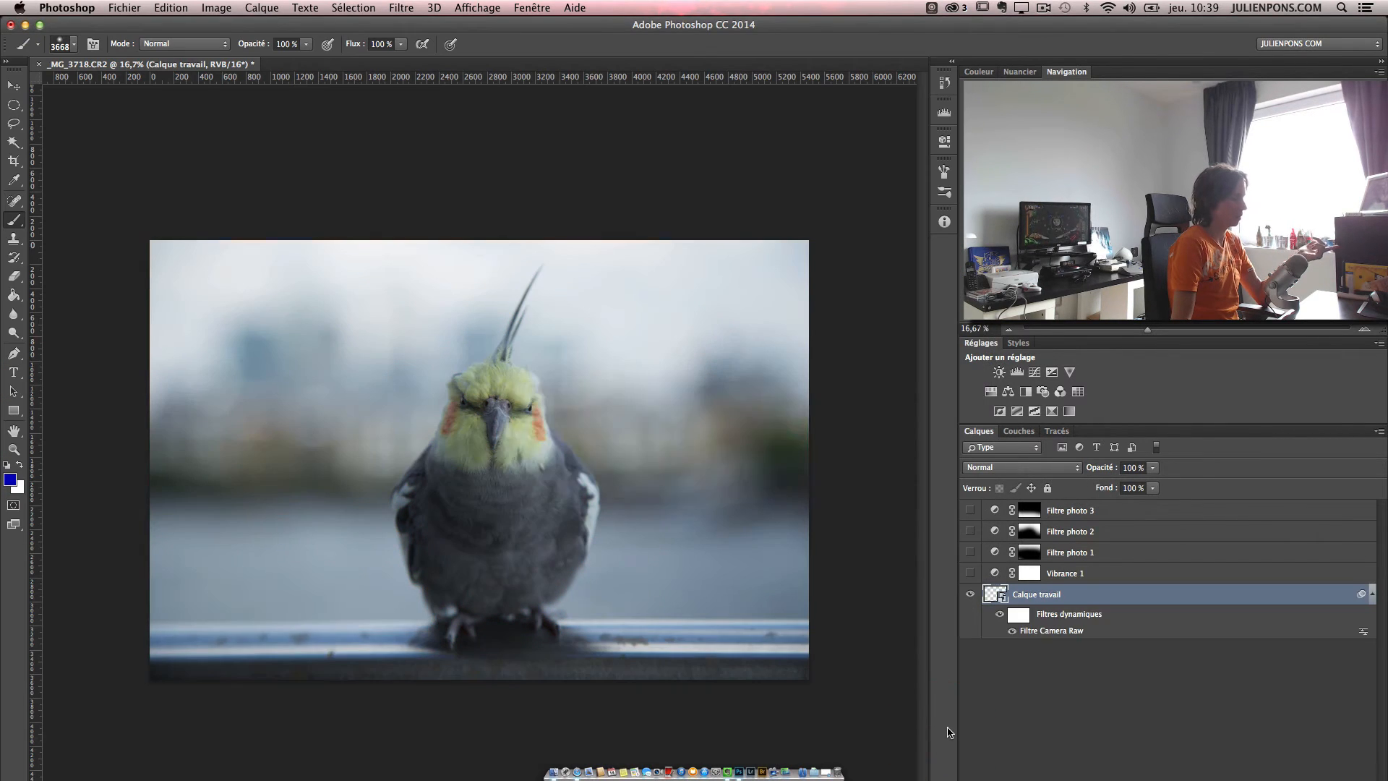
pyautogui.click(1010, 633)
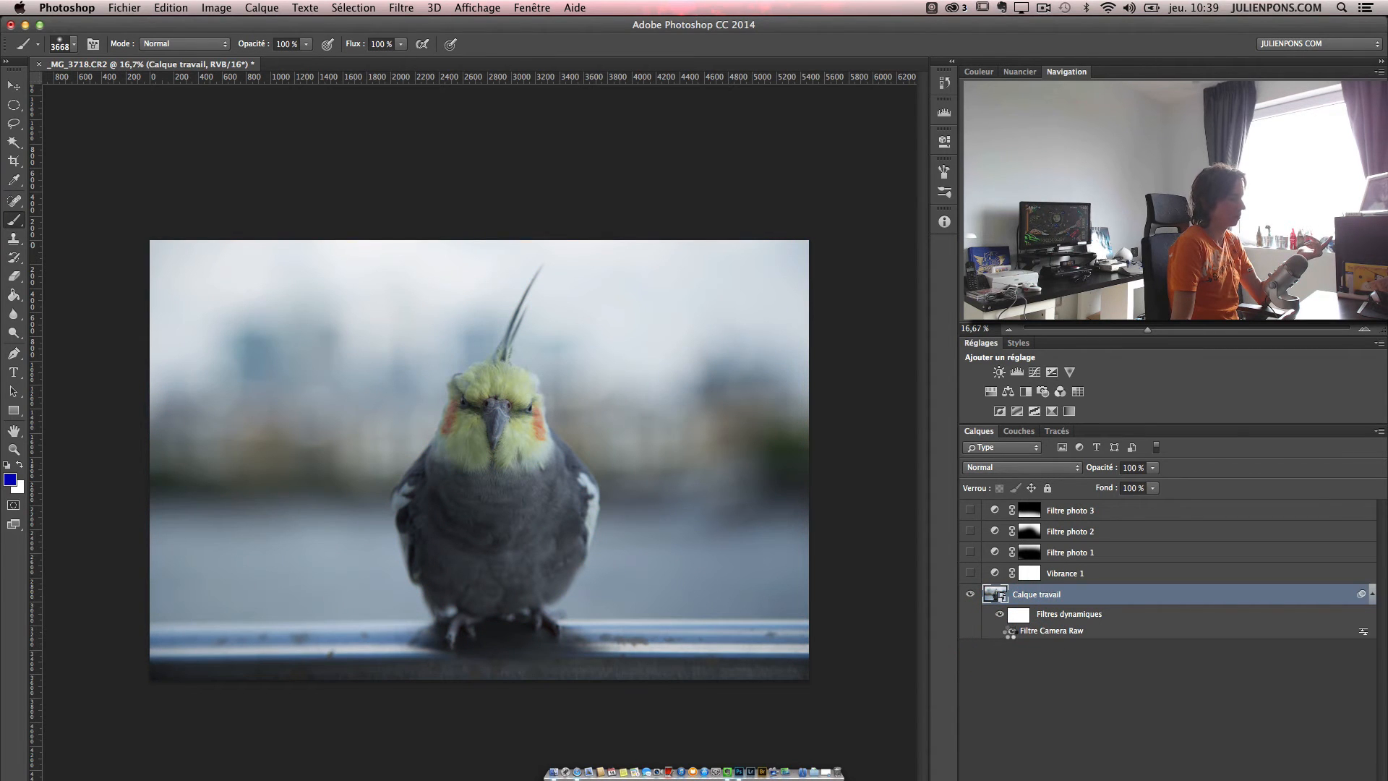
pyautogui.click(1011, 633)
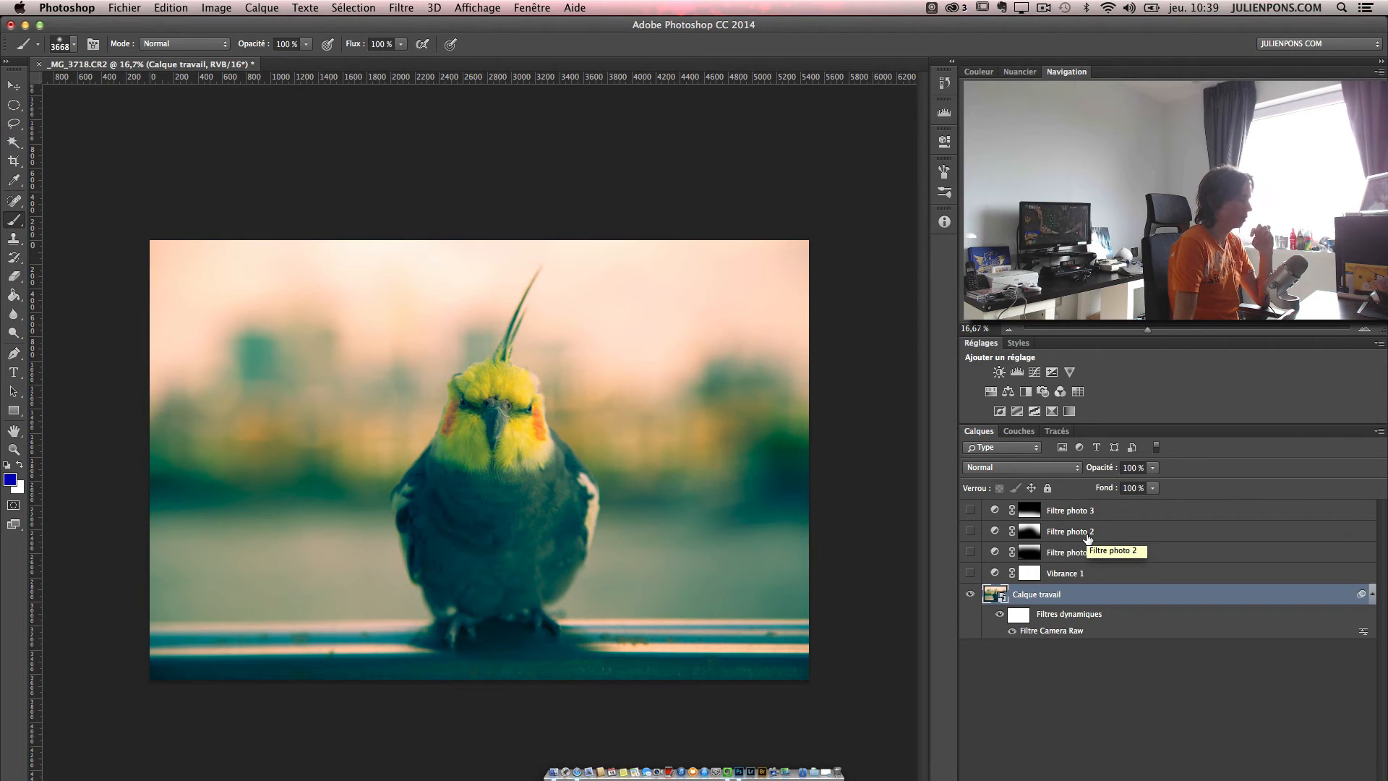
# Step: Add a Courbes adjustment layer lifting input 30 to output 40, and a Niveaux adjustment layer with the black input at 16
pyautogui.click(1034, 372)
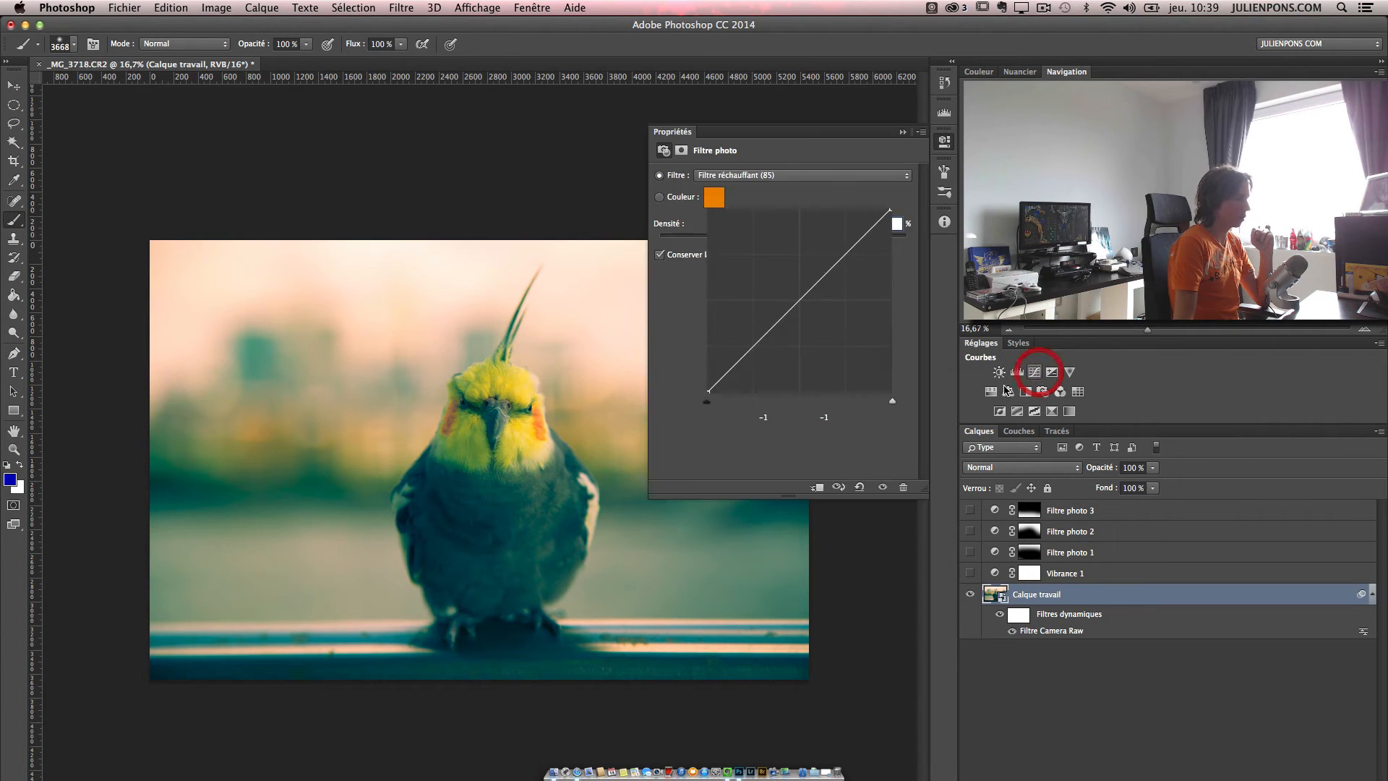
pyautogui.moveTo(733, 363); pyautogui.dragTo(729, 363)
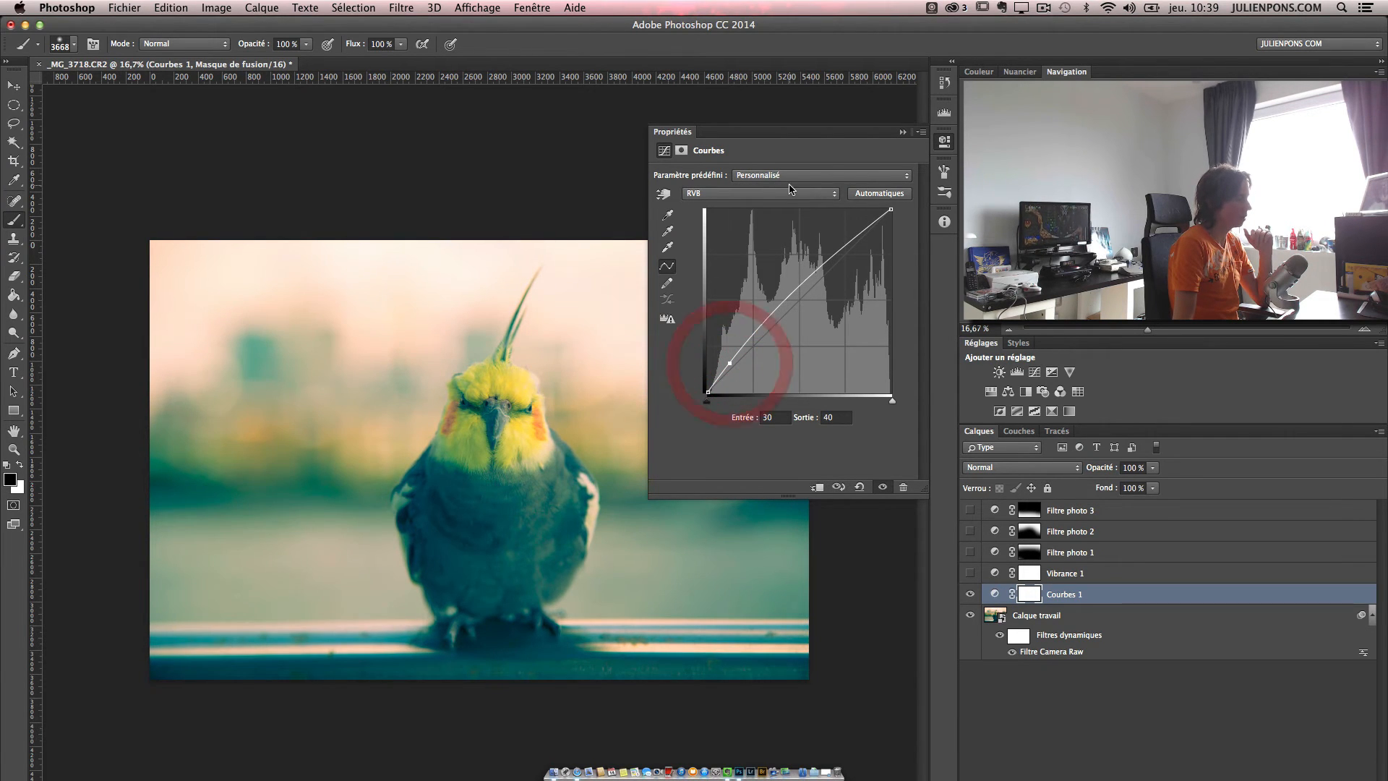
pyautogui.click(1017, 372)
pyautogui.moveTo(679, 278); pyautogui.dragTo(691, 278)
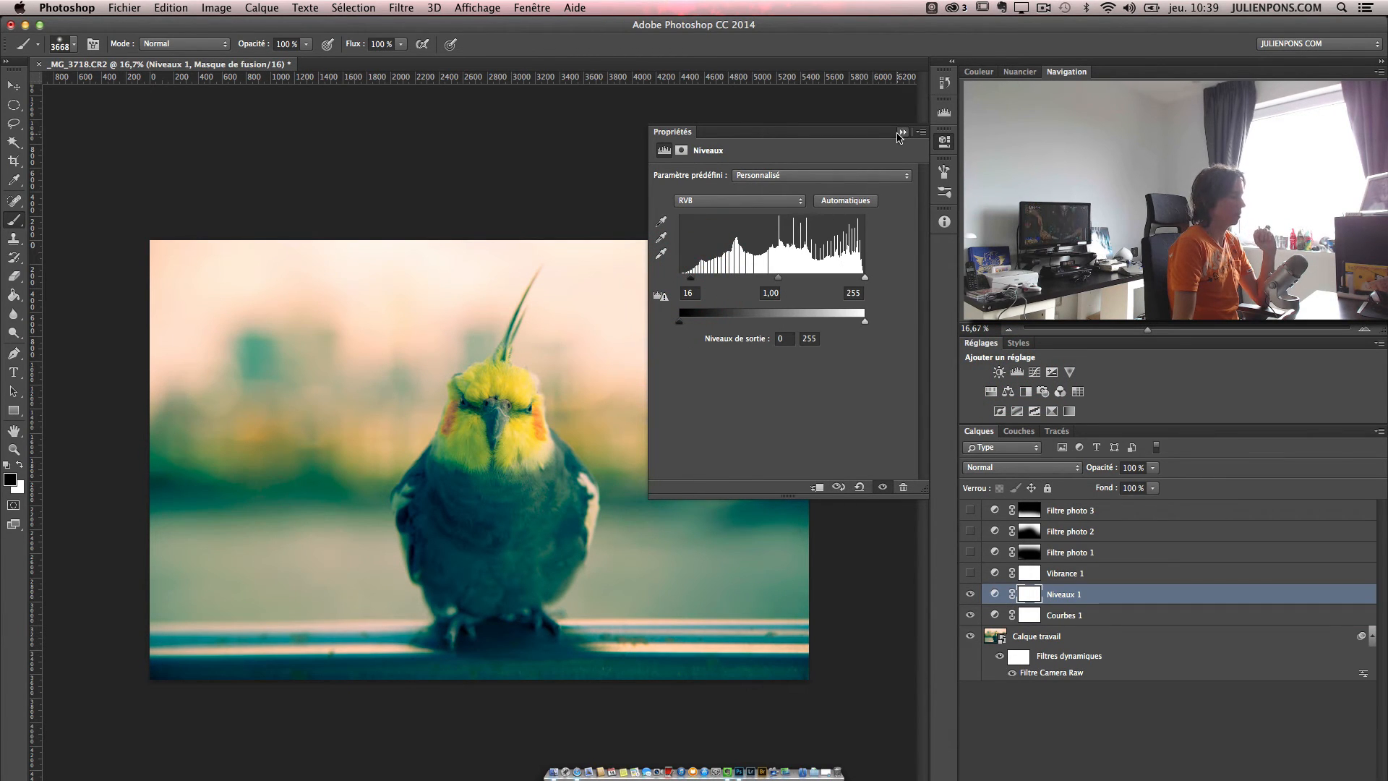
pyautogui.click(899, 133)
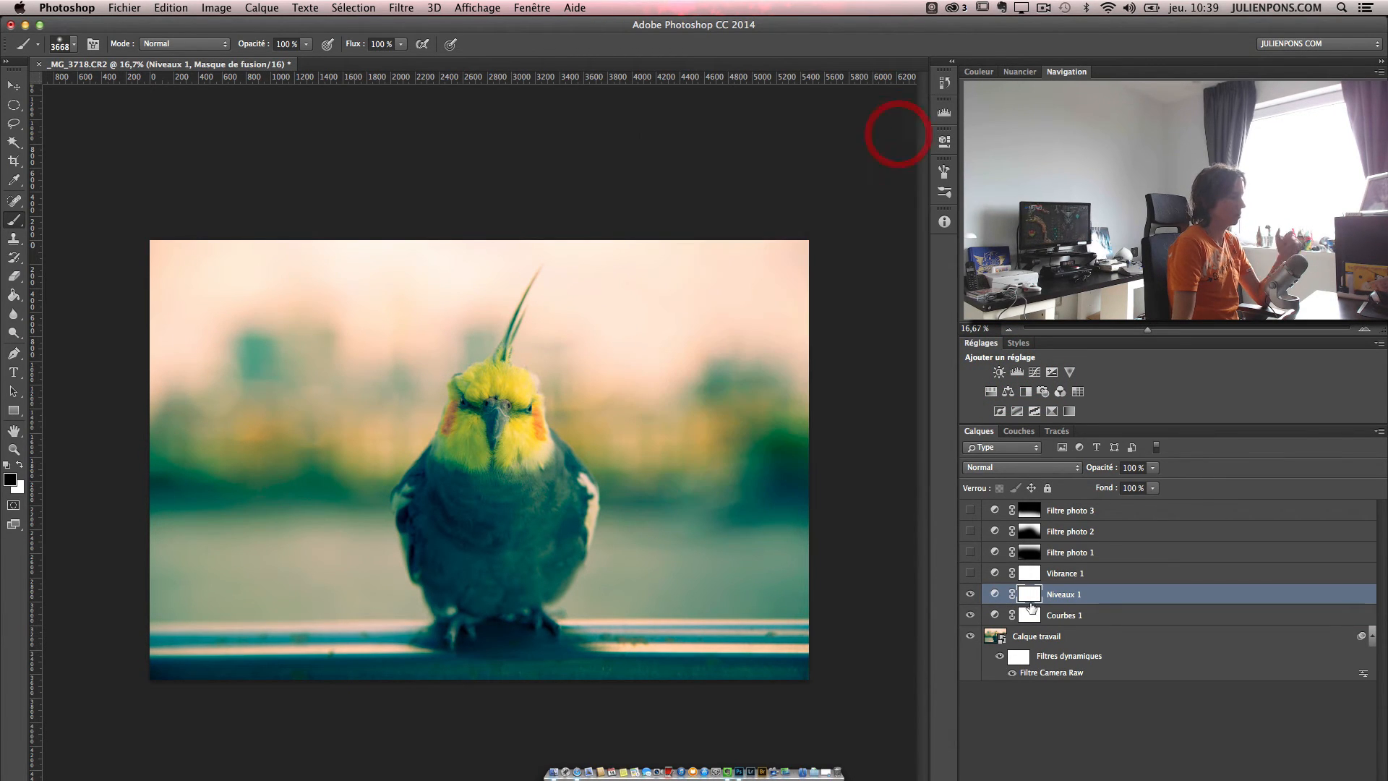
# Step: Compare the photo-filter version with the Camera Raw, Courbes and Niveaux version by toggling their visibility
pyautogui.click(1012, 672)
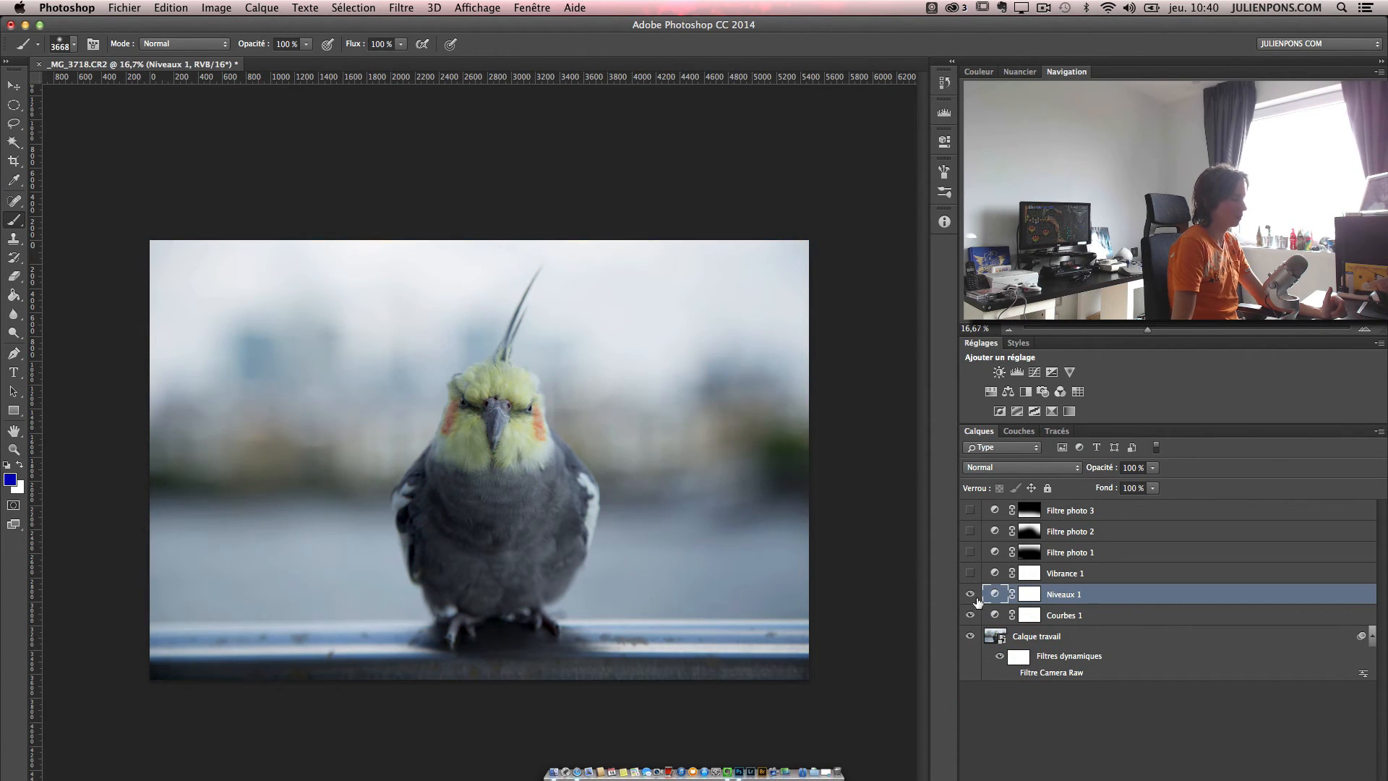
pyautogui.moveTo(970, 615); pyautogui.dragTo(972, 484)
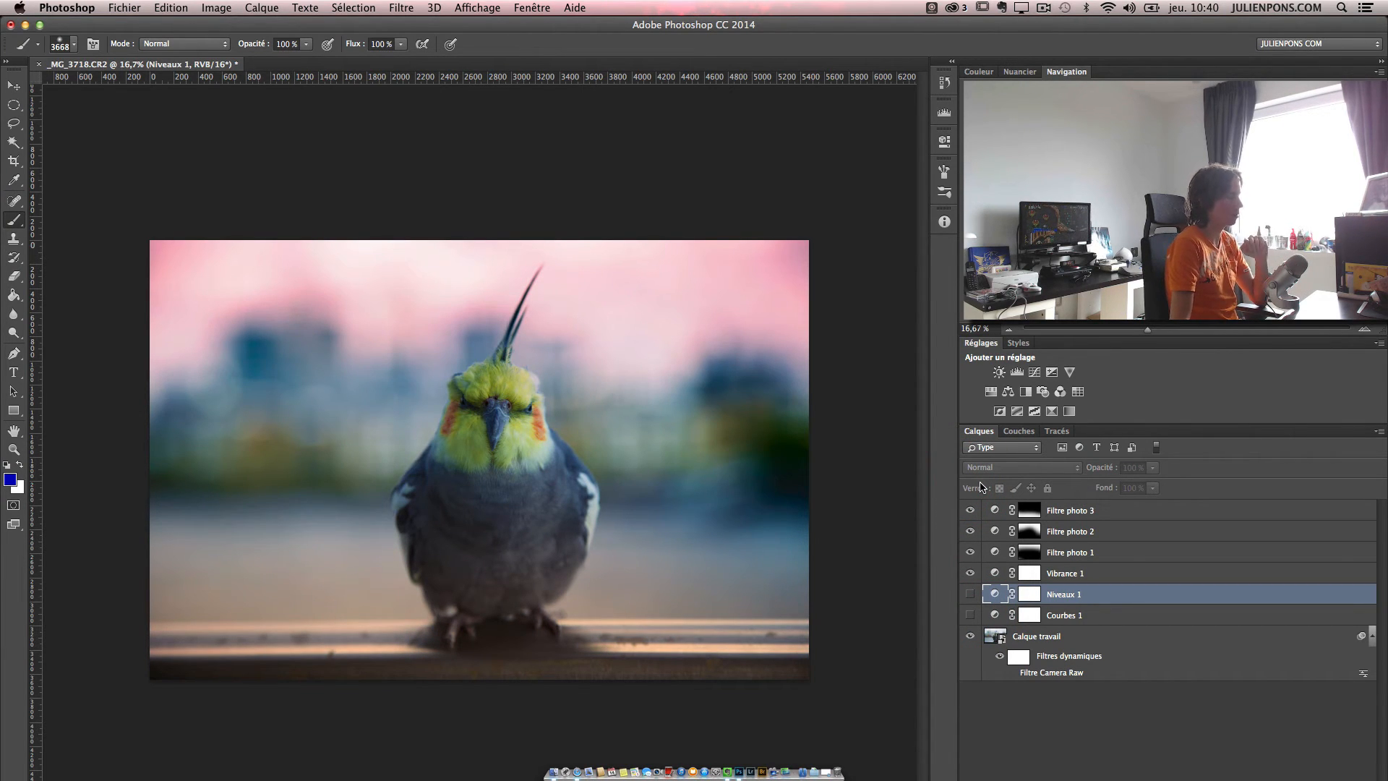
pyautogui.moveTo(970, 573); pyautogui.dragTo(971, 479)
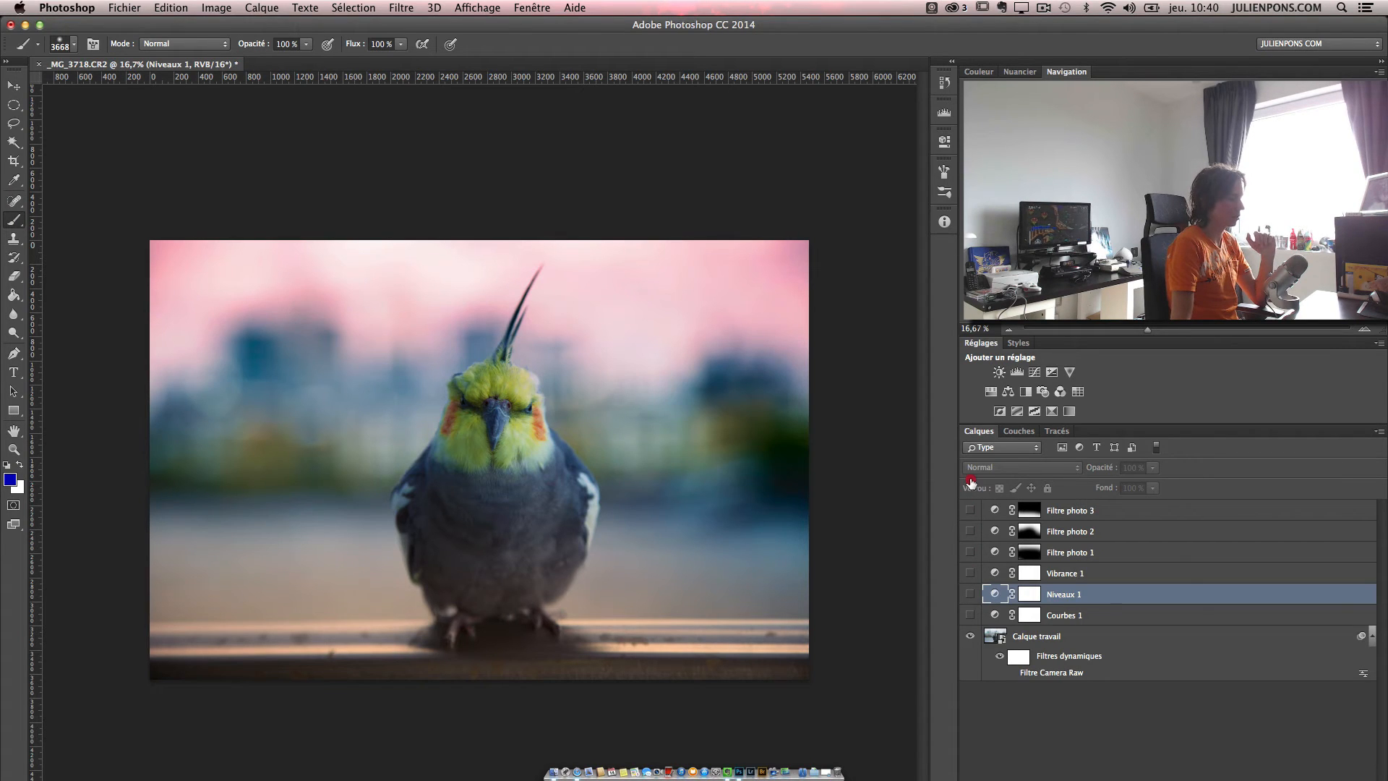
pyautogui.click(1011, 672)
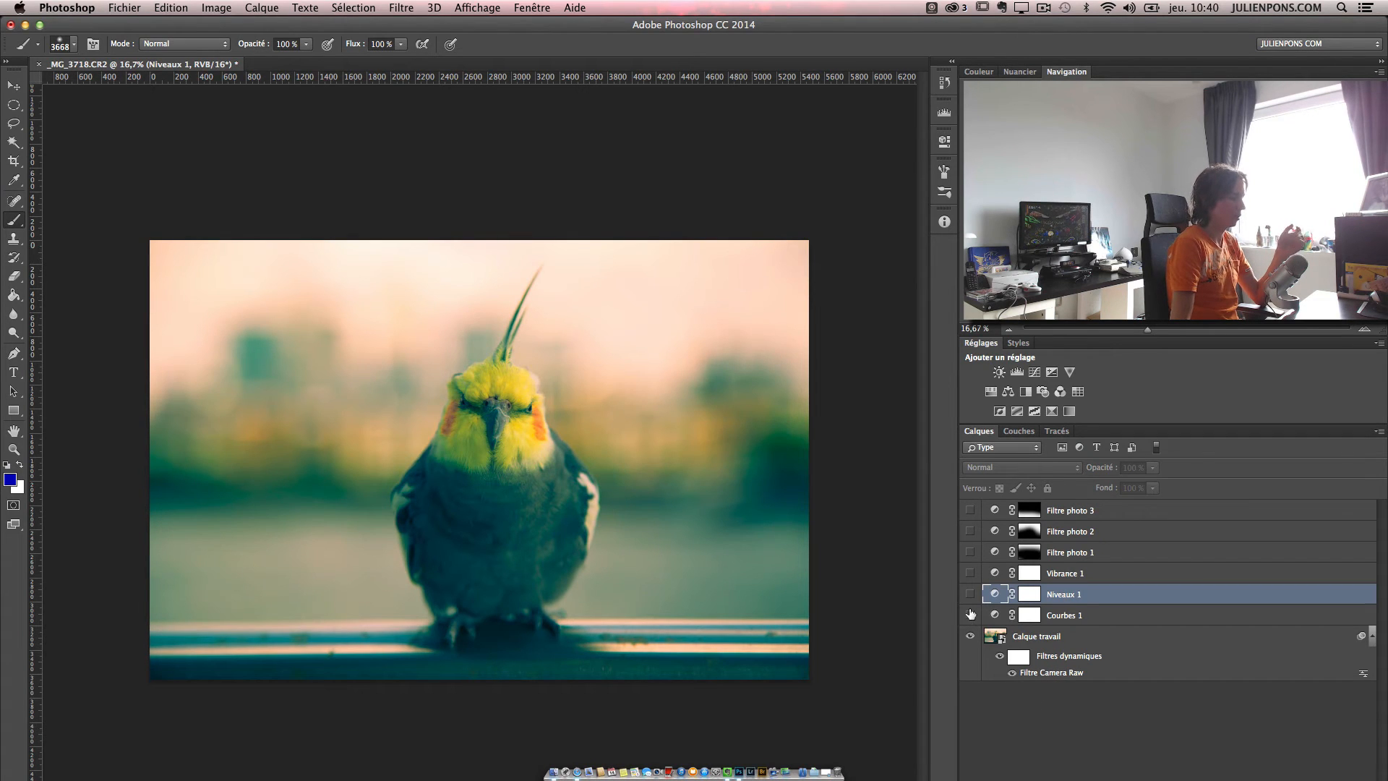
pyautogui.moveTo(968, 596); pyautogui.dragTo(969, 615)
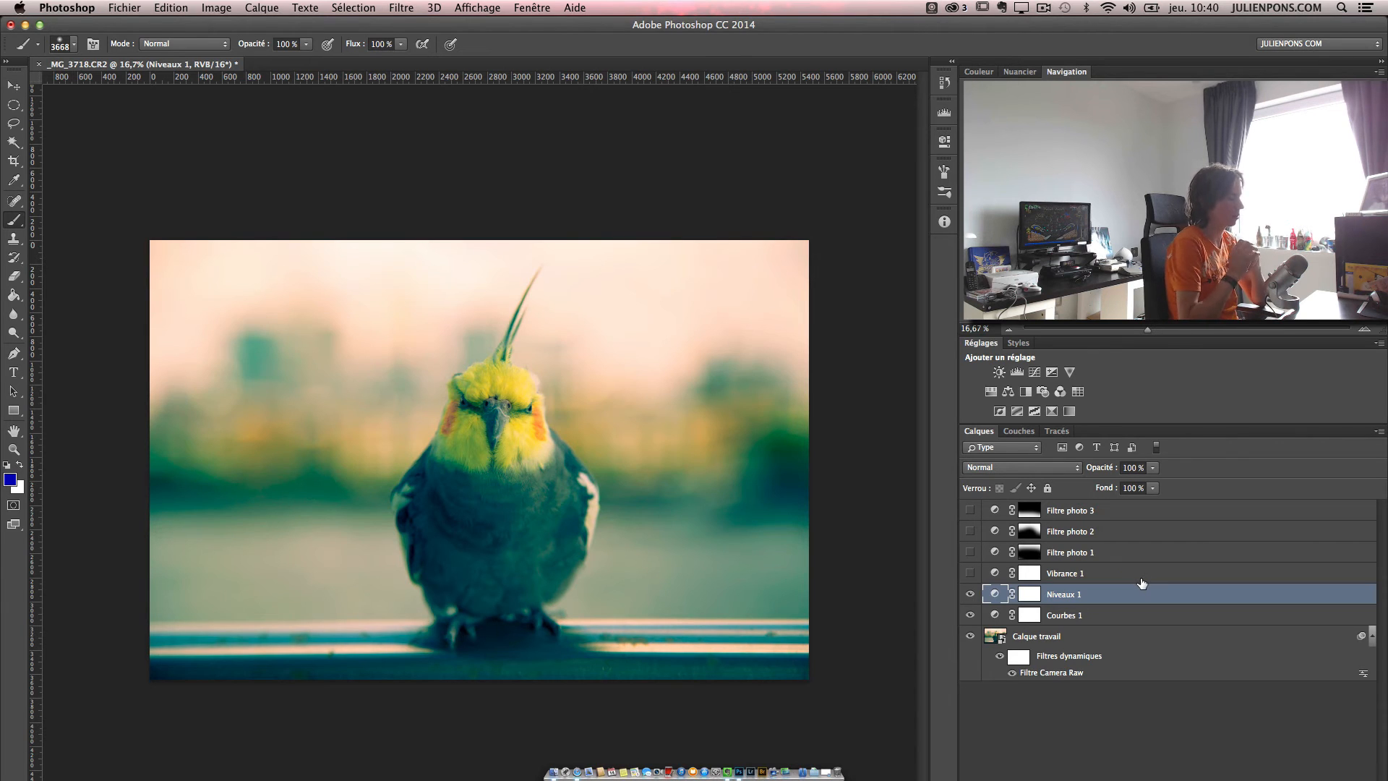
pyautogui.click(969, 613)
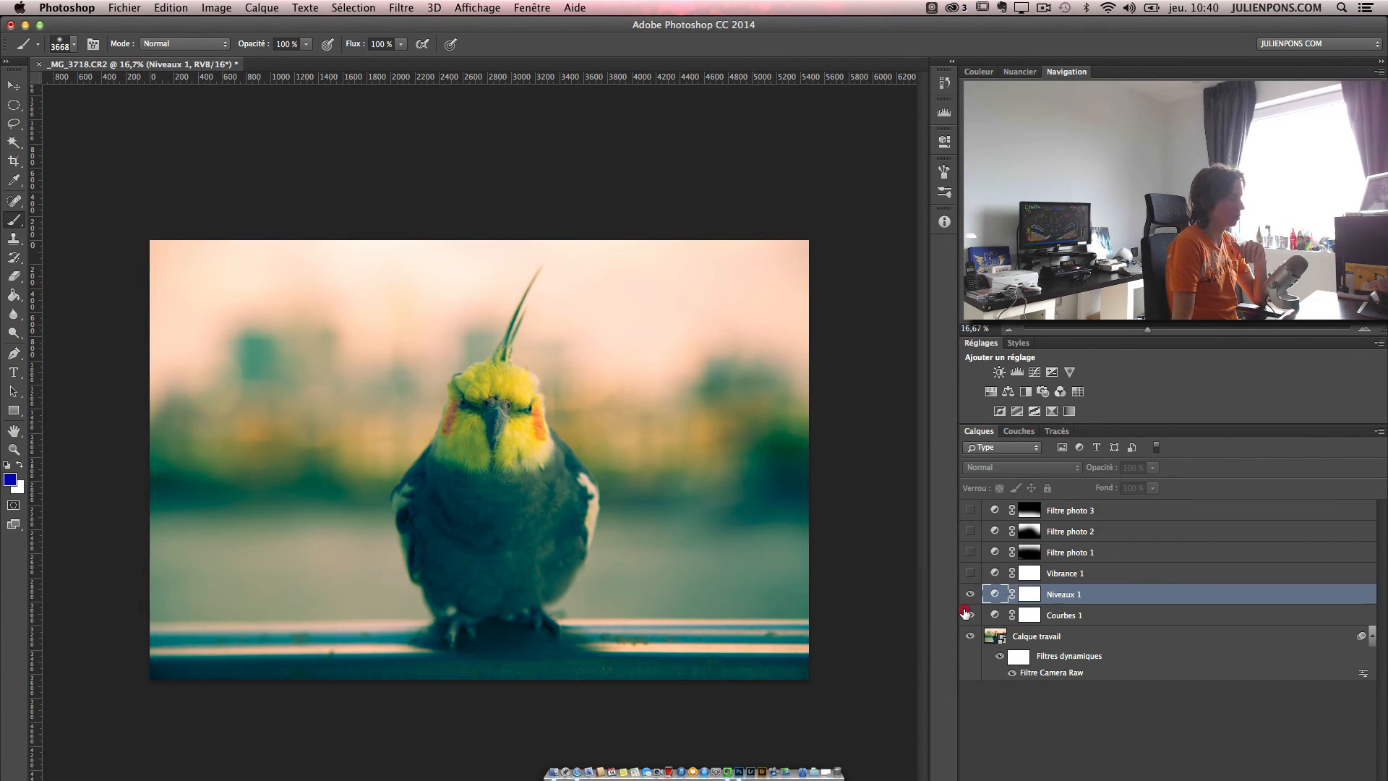
pyautogui.moveTo(968, 595); pyautogui.dragTo(965, 614)
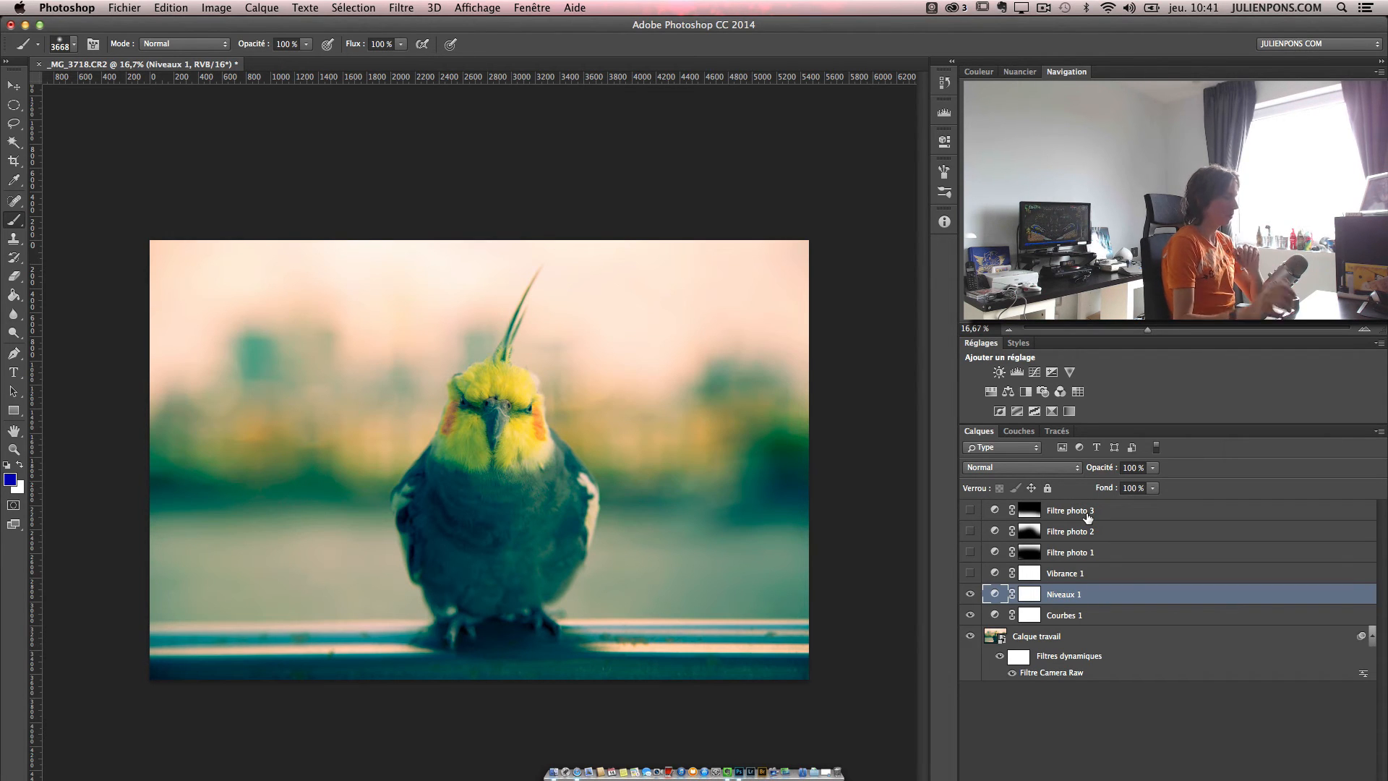
# Step: Switch to Safari showing the tuto.com home page and narrow the browser window to leave the webcam area uncovered
pyautogui.click(577, 773)
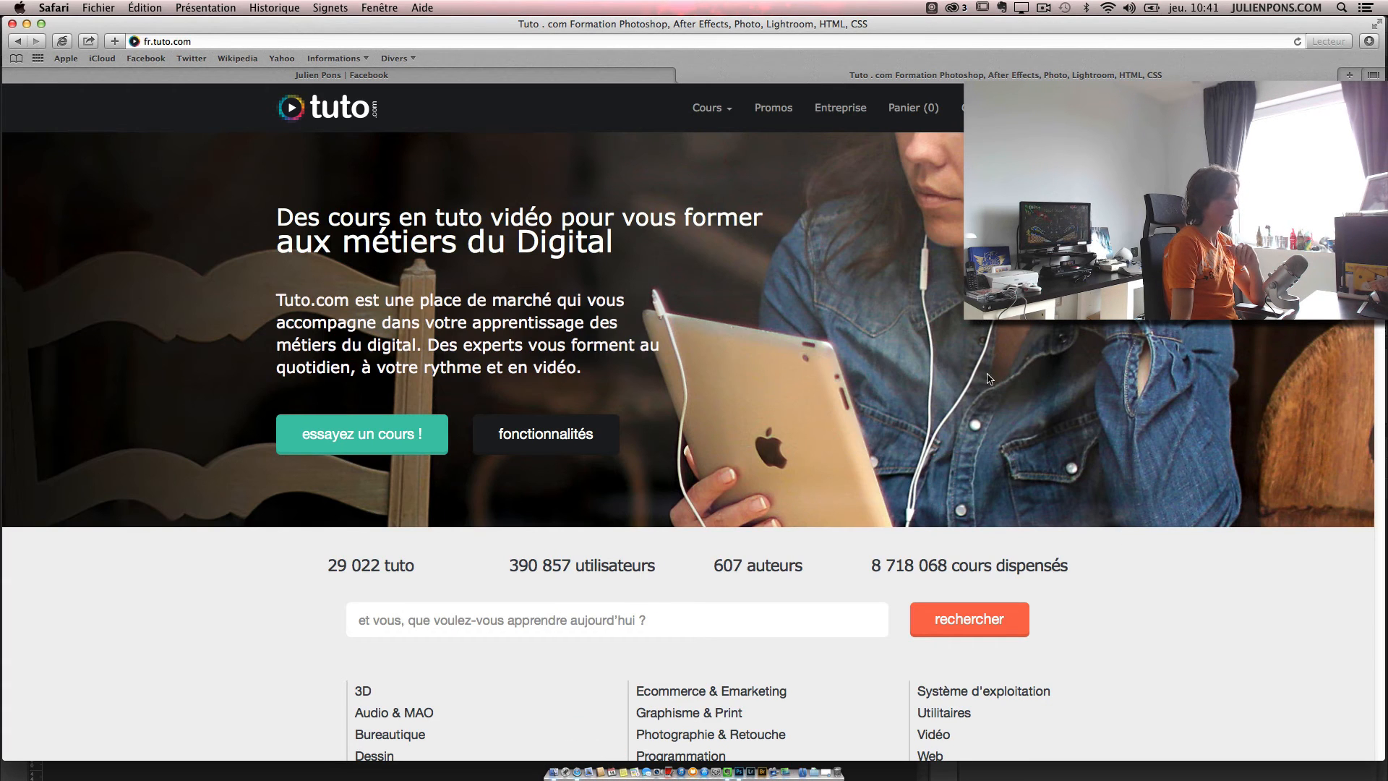
pyautogui.click(1379, 765)
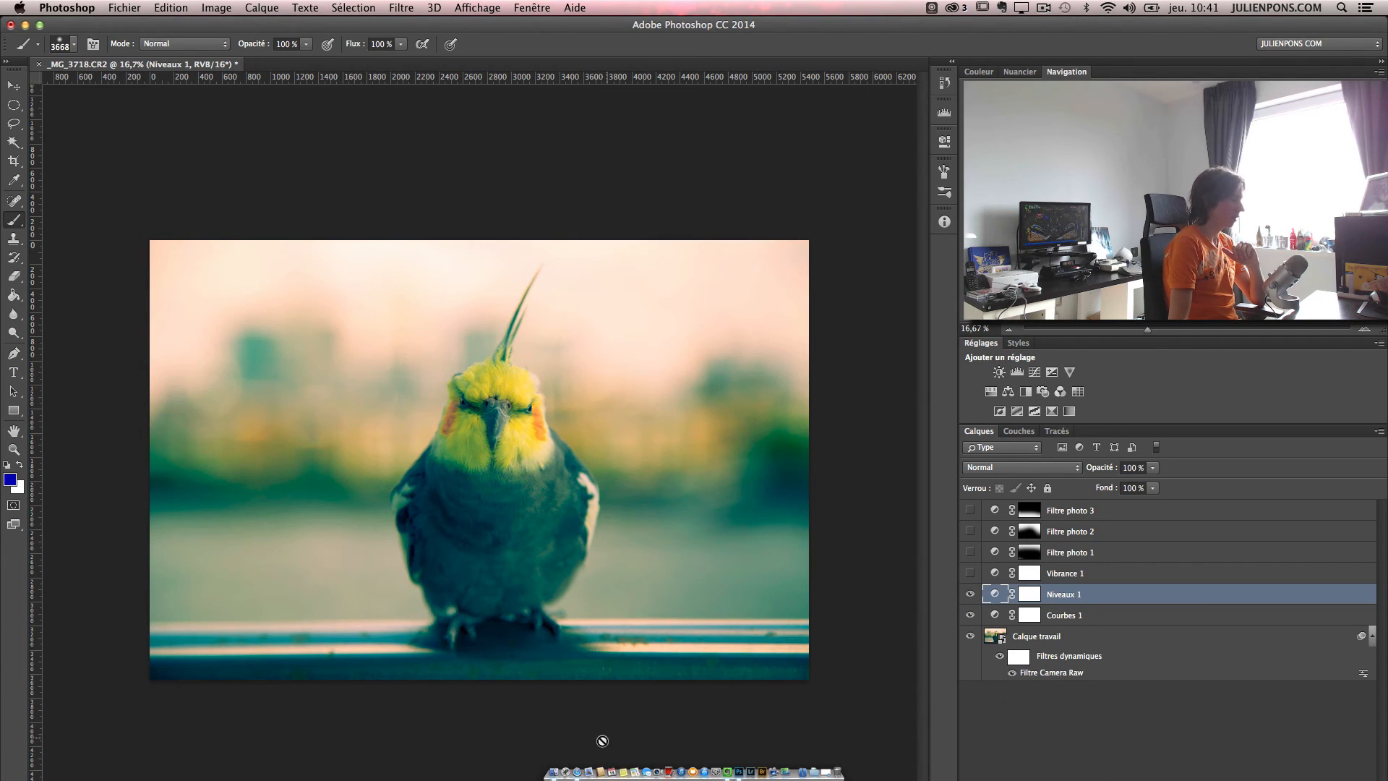
pyautogui.click(578, 772)
pyautogui.moveTo(1384, 756); pyautogui.dragTo(950, 753)
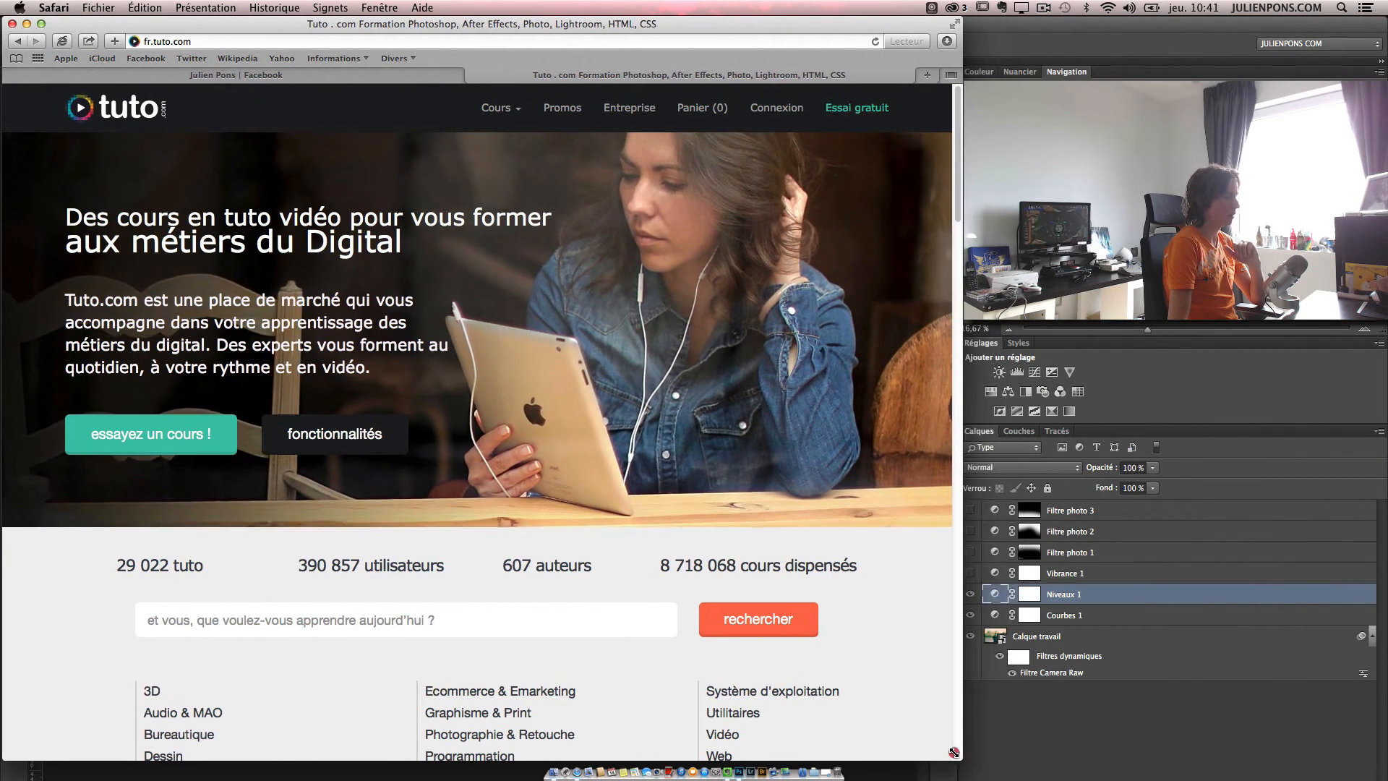
# Step: Look over the tuto.com home page and search the site for the author's name, written as one word
pyautogui.click(466, 611)
pyautogui.scroll(-10, 491, 601)
pyautogui.scroll(-5, 535, 578)
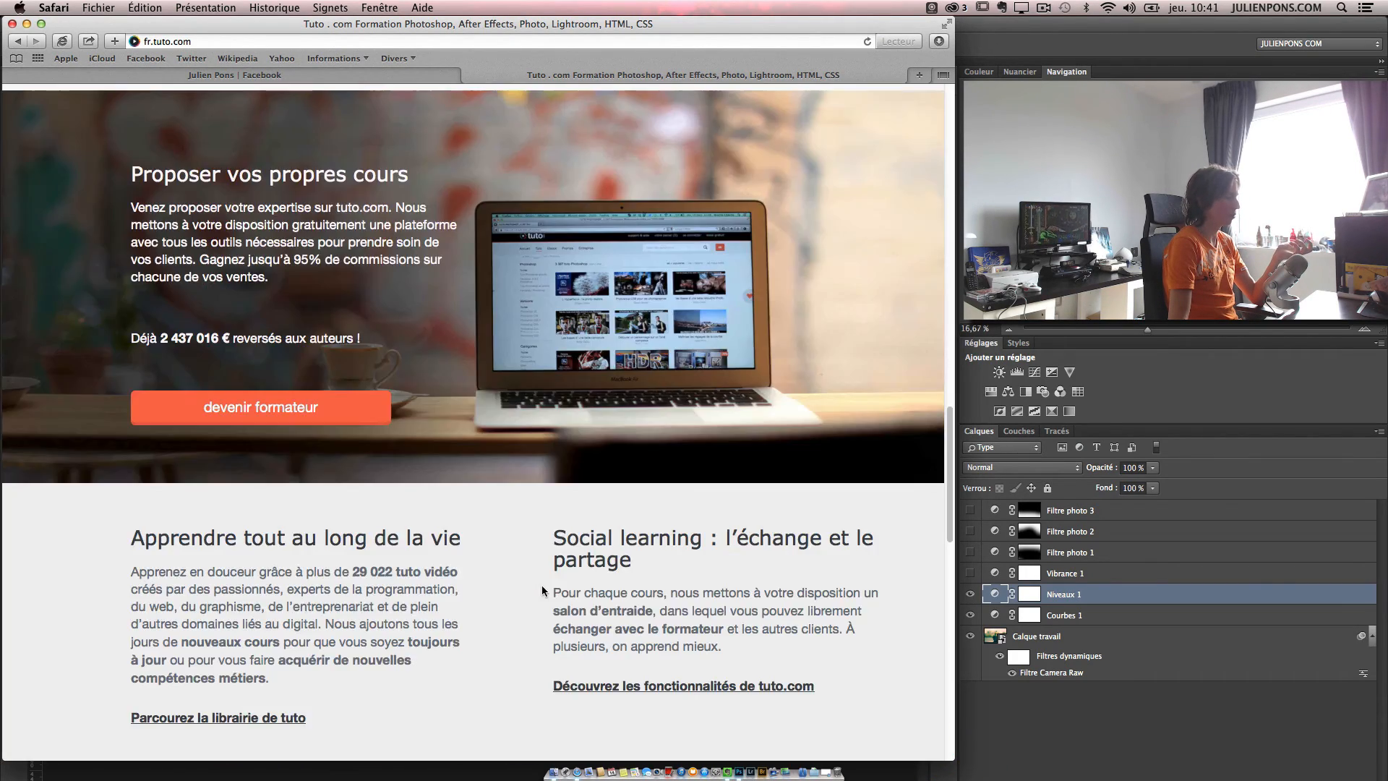
pyautogui.scroll(20, 541, 584)
pyautogui.click(248, 603)
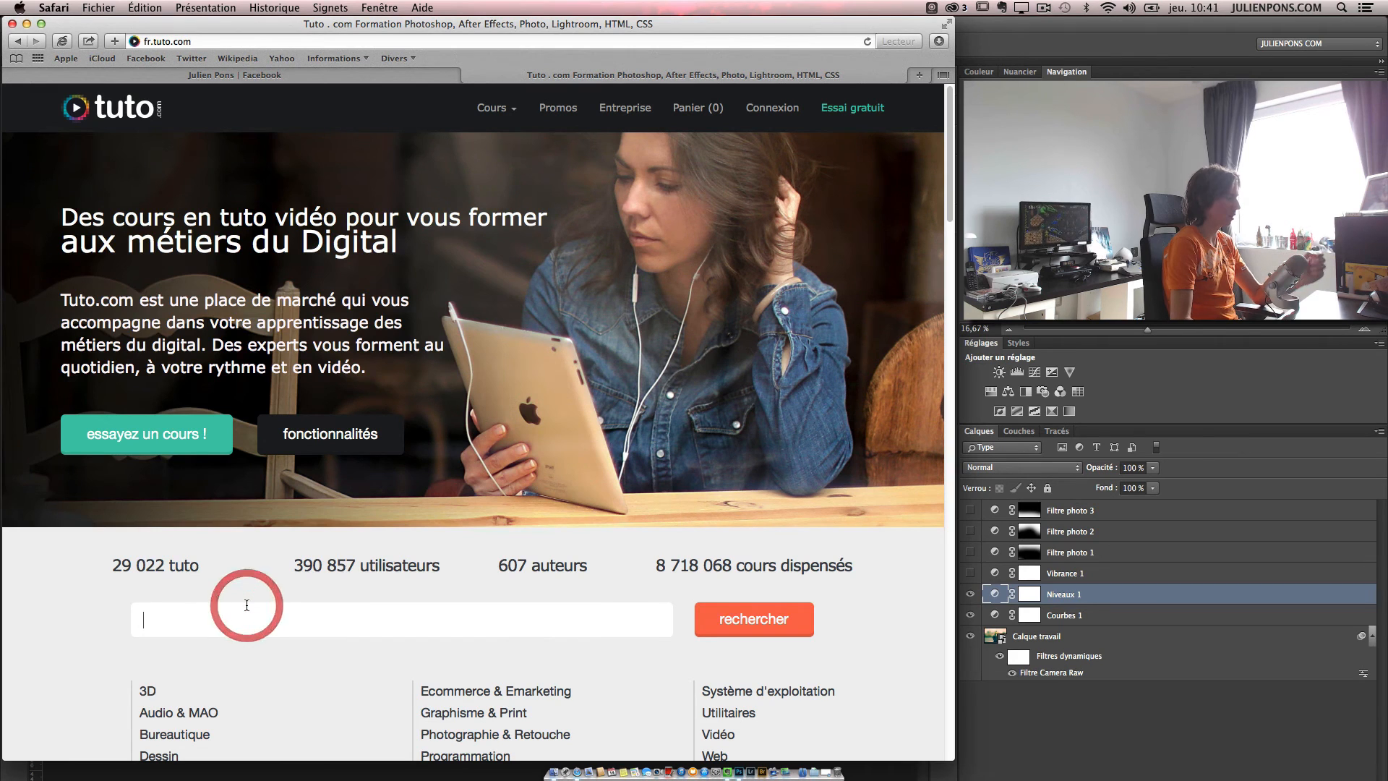
pyautogui.write('julienpons')
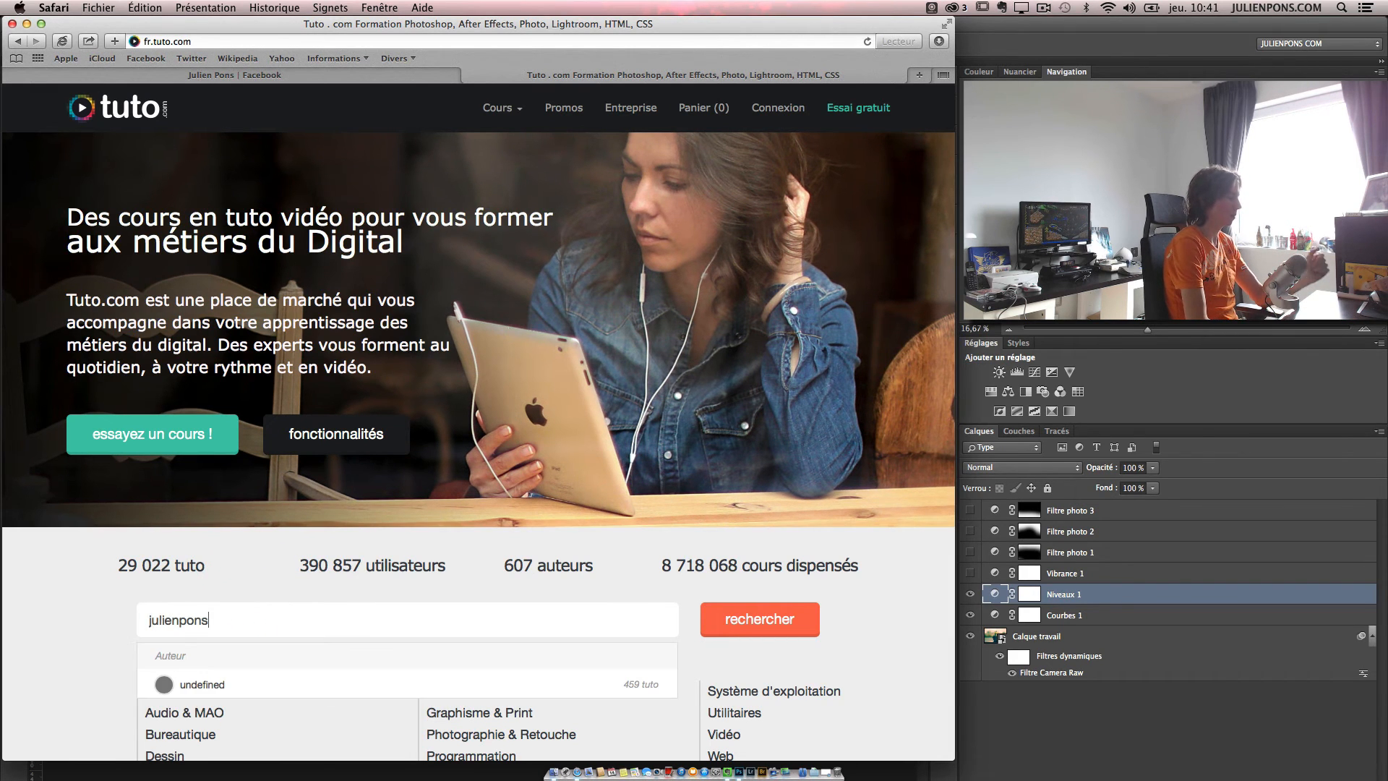
pyautogui.press('Return')
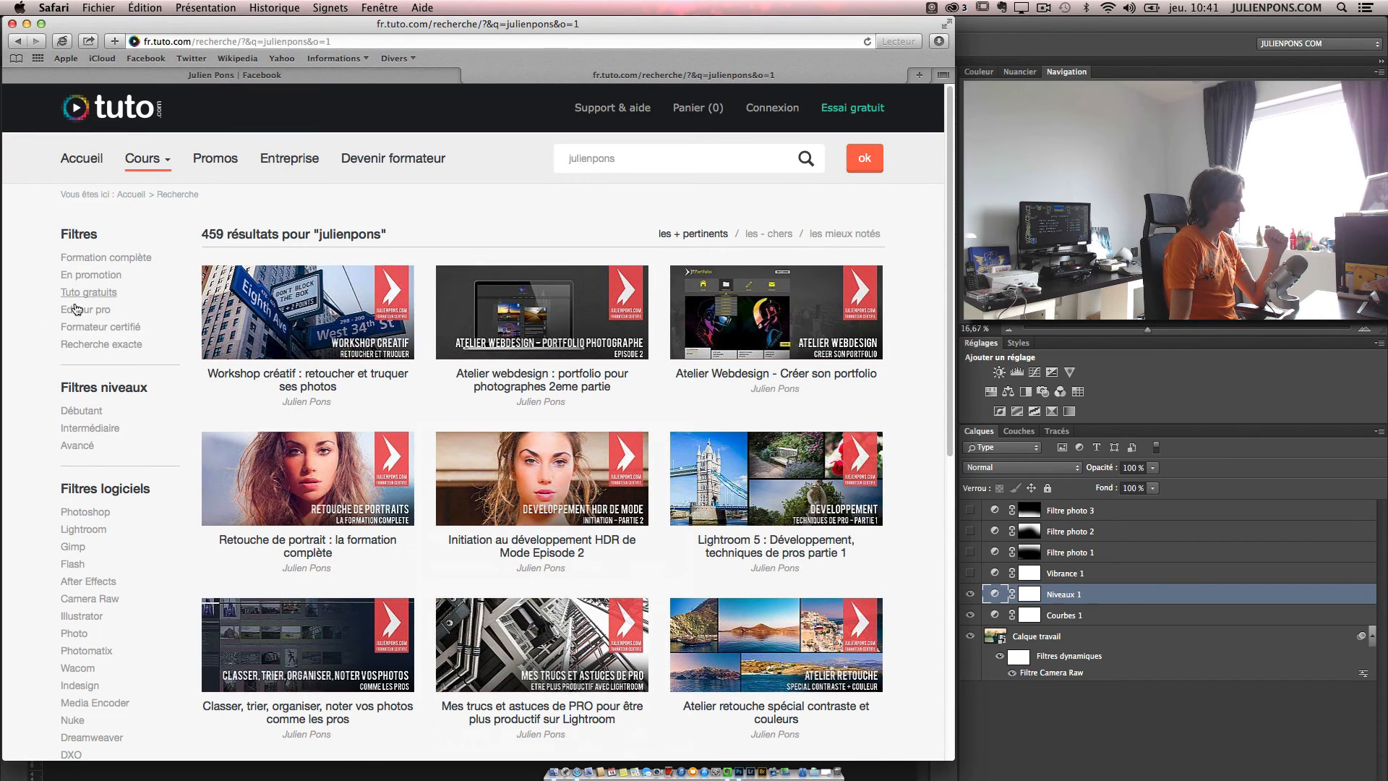
# Step: Filter the search results to free tutorials (Tuto gratuits) for Photoshop and look through the listed courses
pyautogui.scroll(-3, 72, 311)
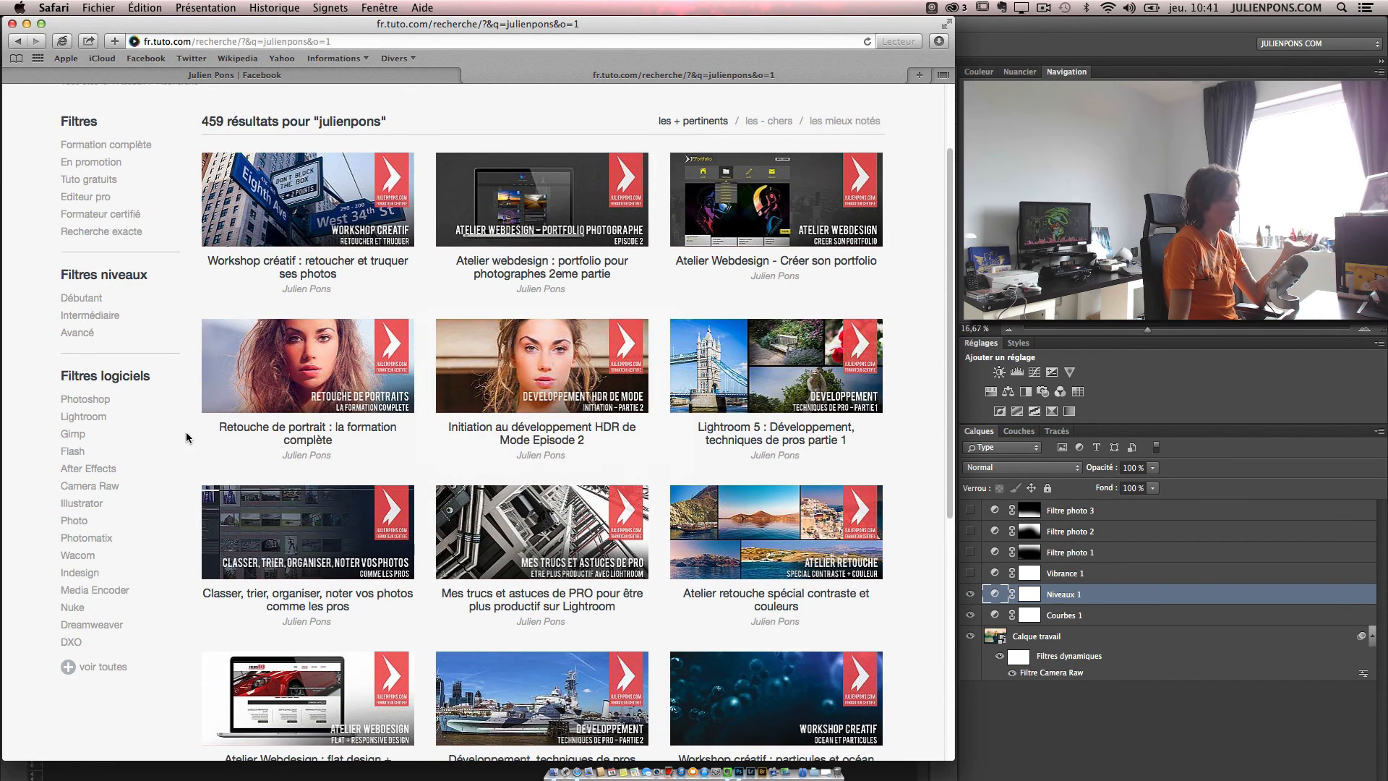
pyautogui.click(93, 404)
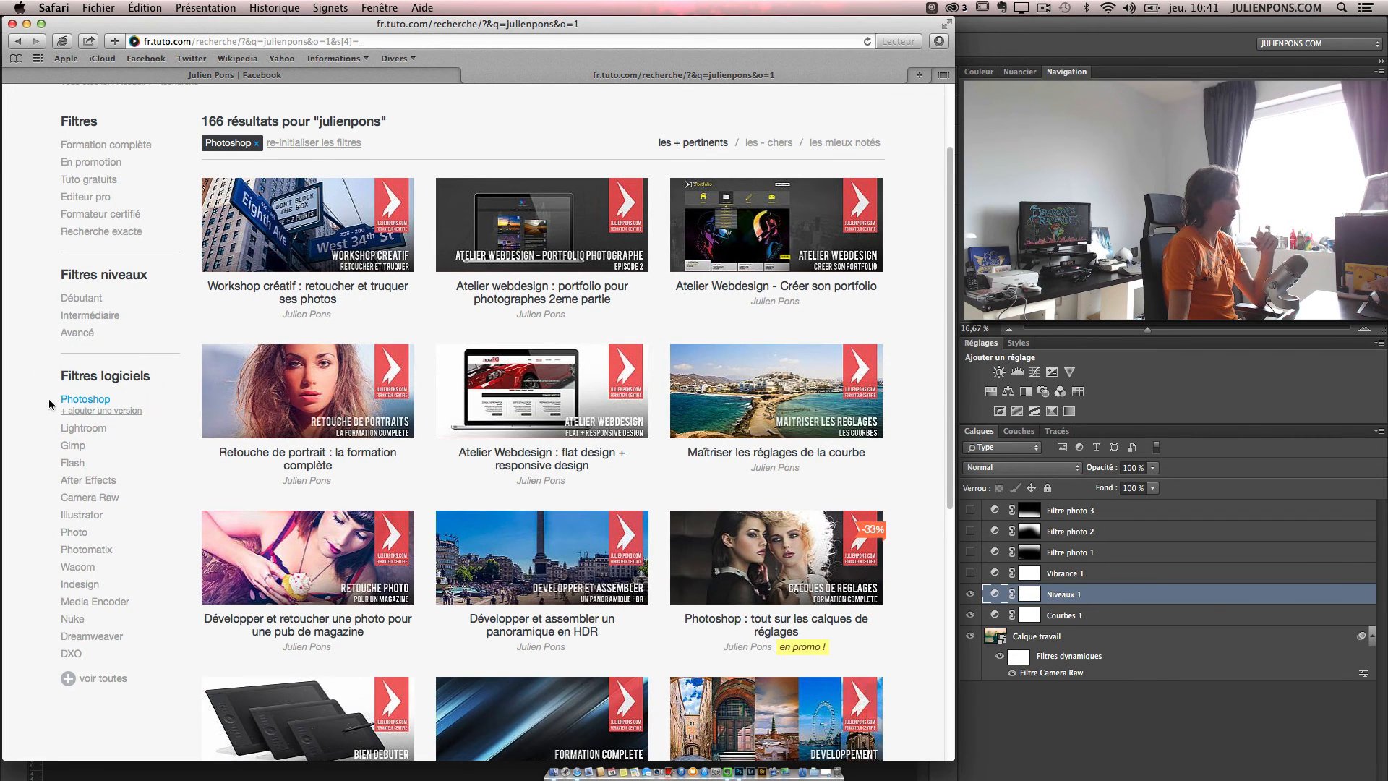
pyautogui.scroll(3, 49, 401)
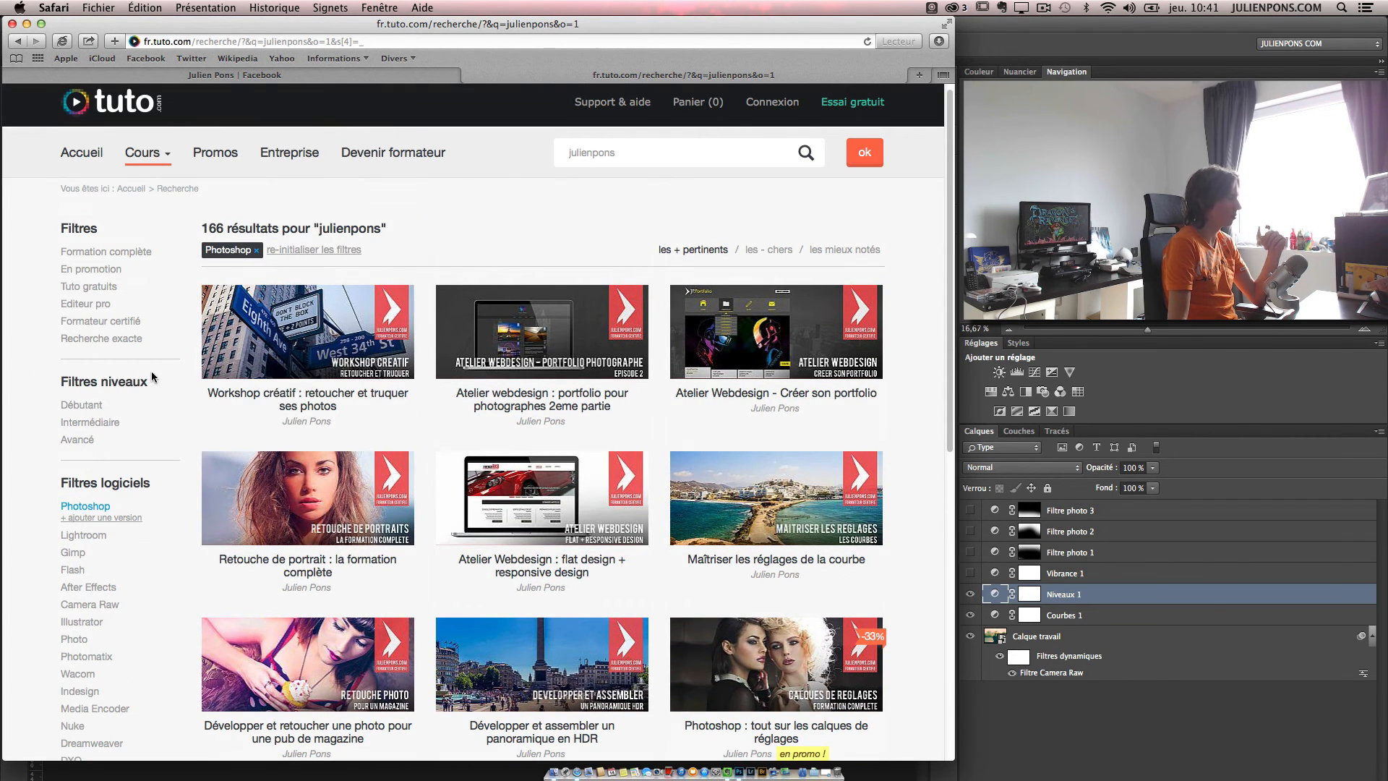
pyautogui.click(118, 282)
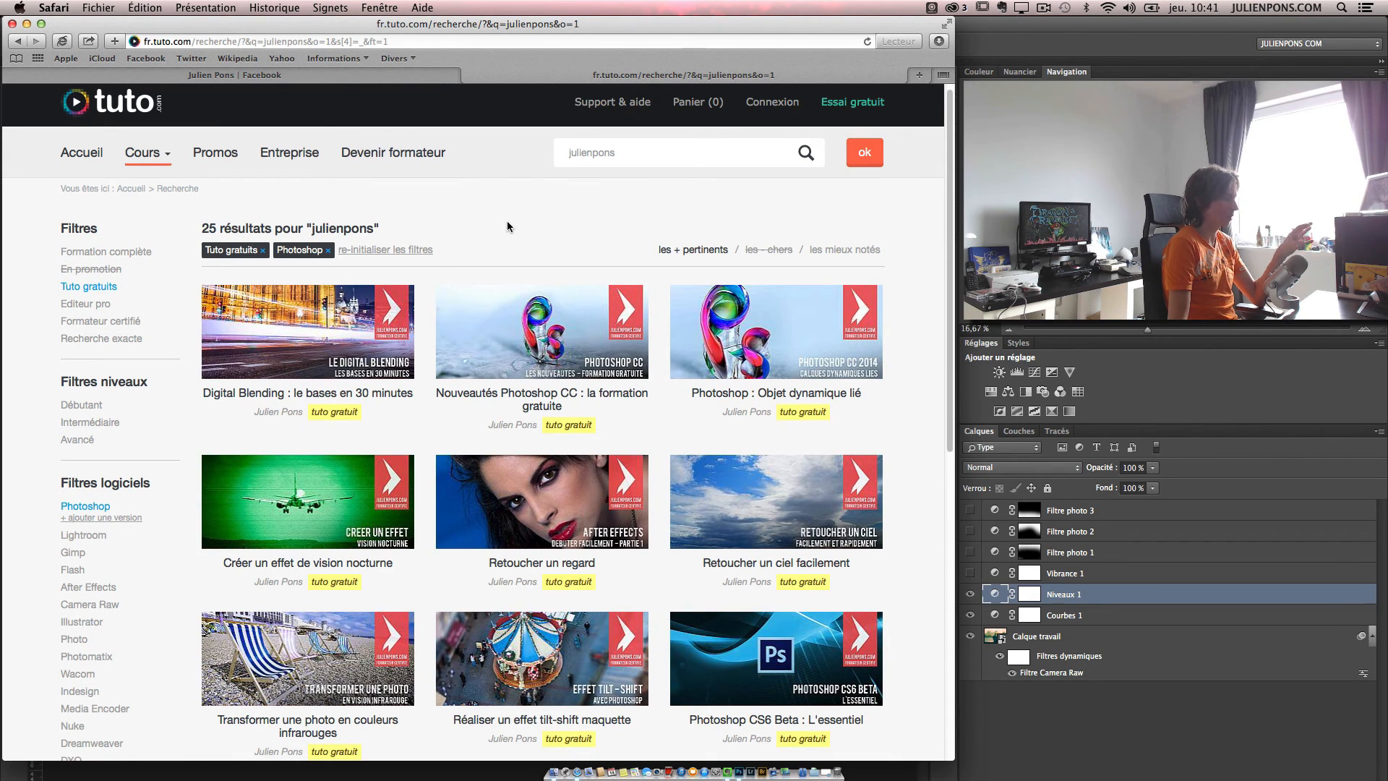
pyautogui.scroll(-5, 507, 220)
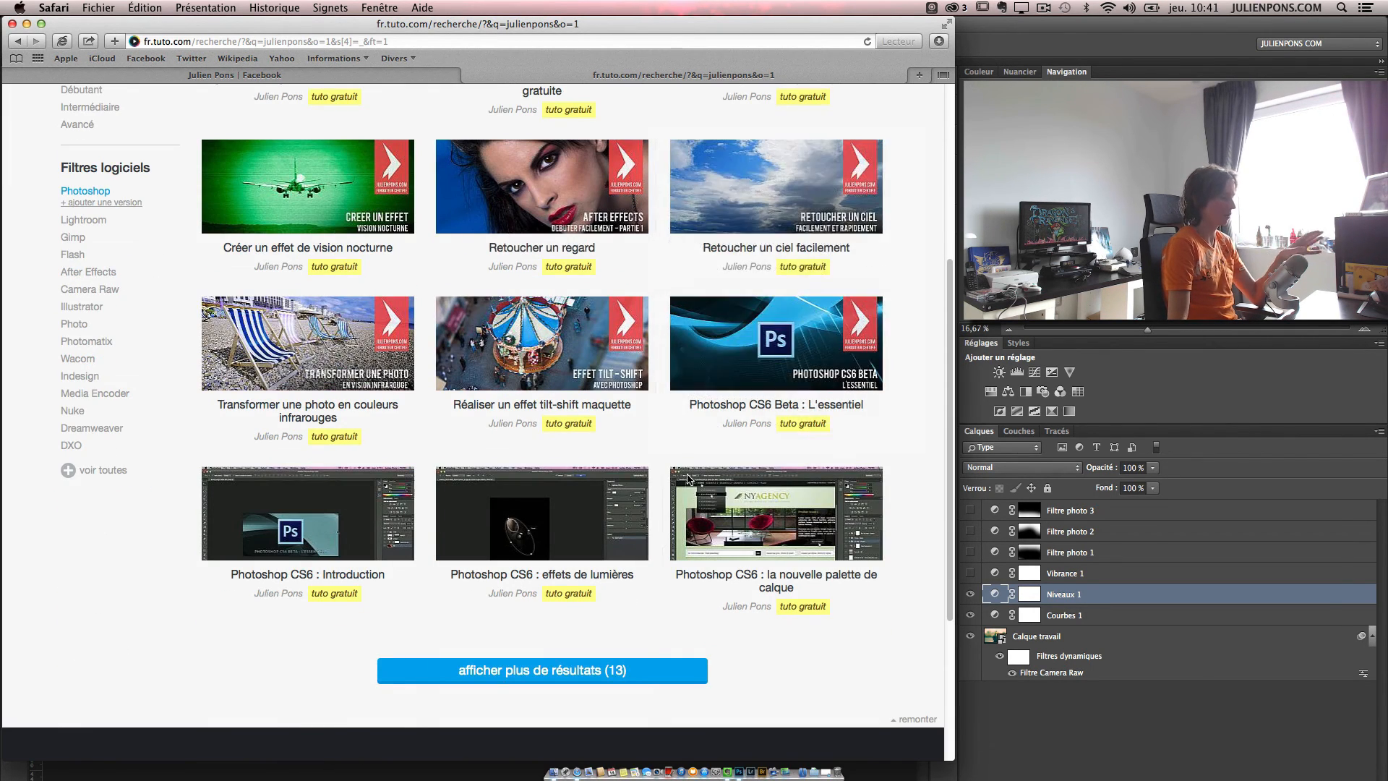
pyautogui.moveTo(851, 572)
pyautogui.scroll(5, 852, 571)
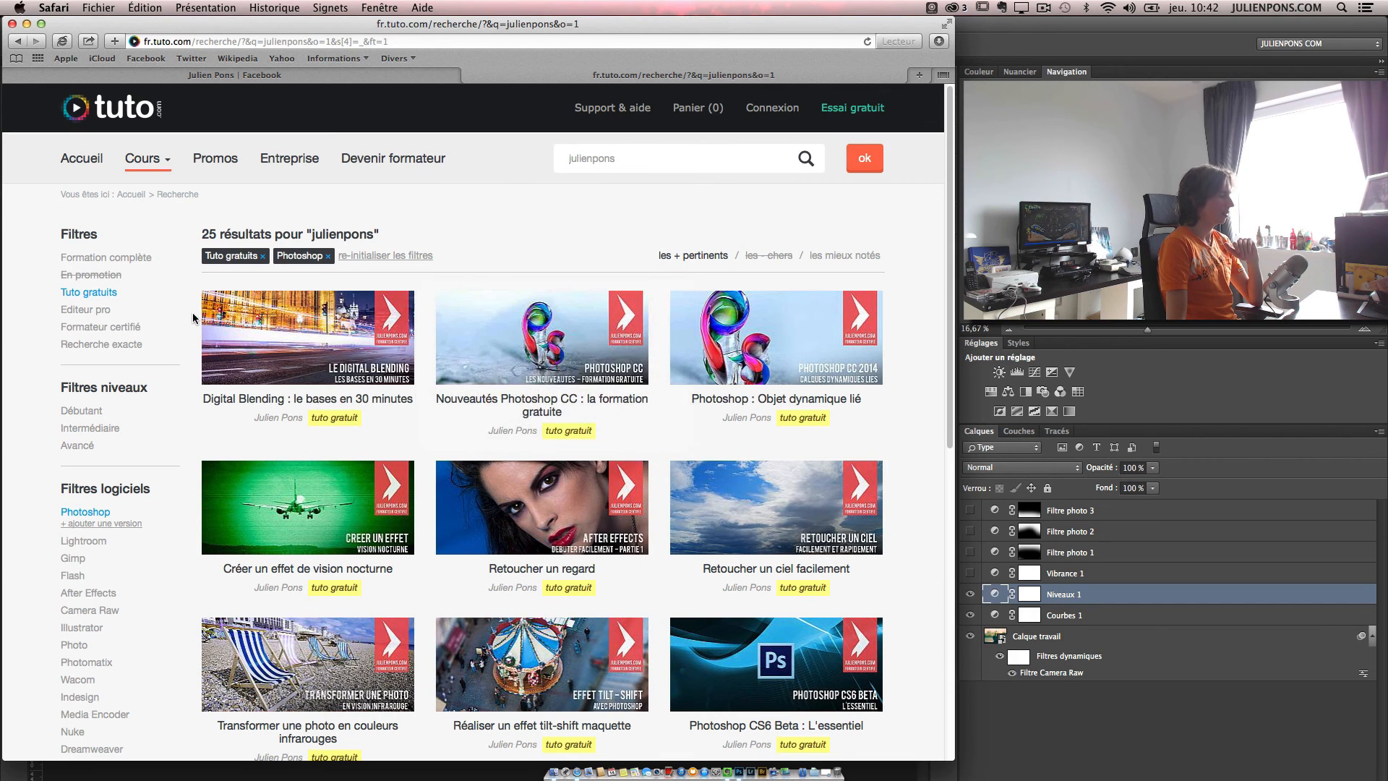
# Step: Switch to the author's Facebook page that is already open in the browser
pyautogui.click(332, 78)
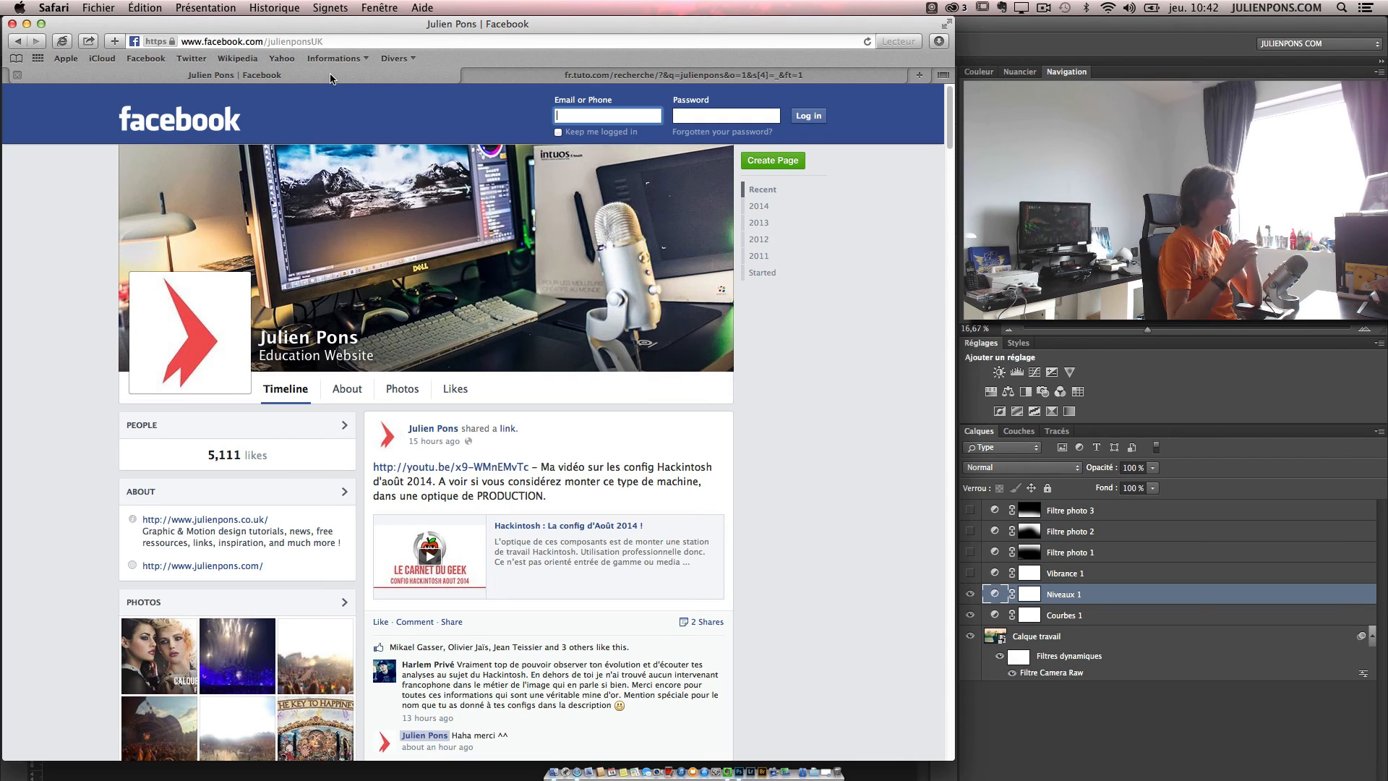